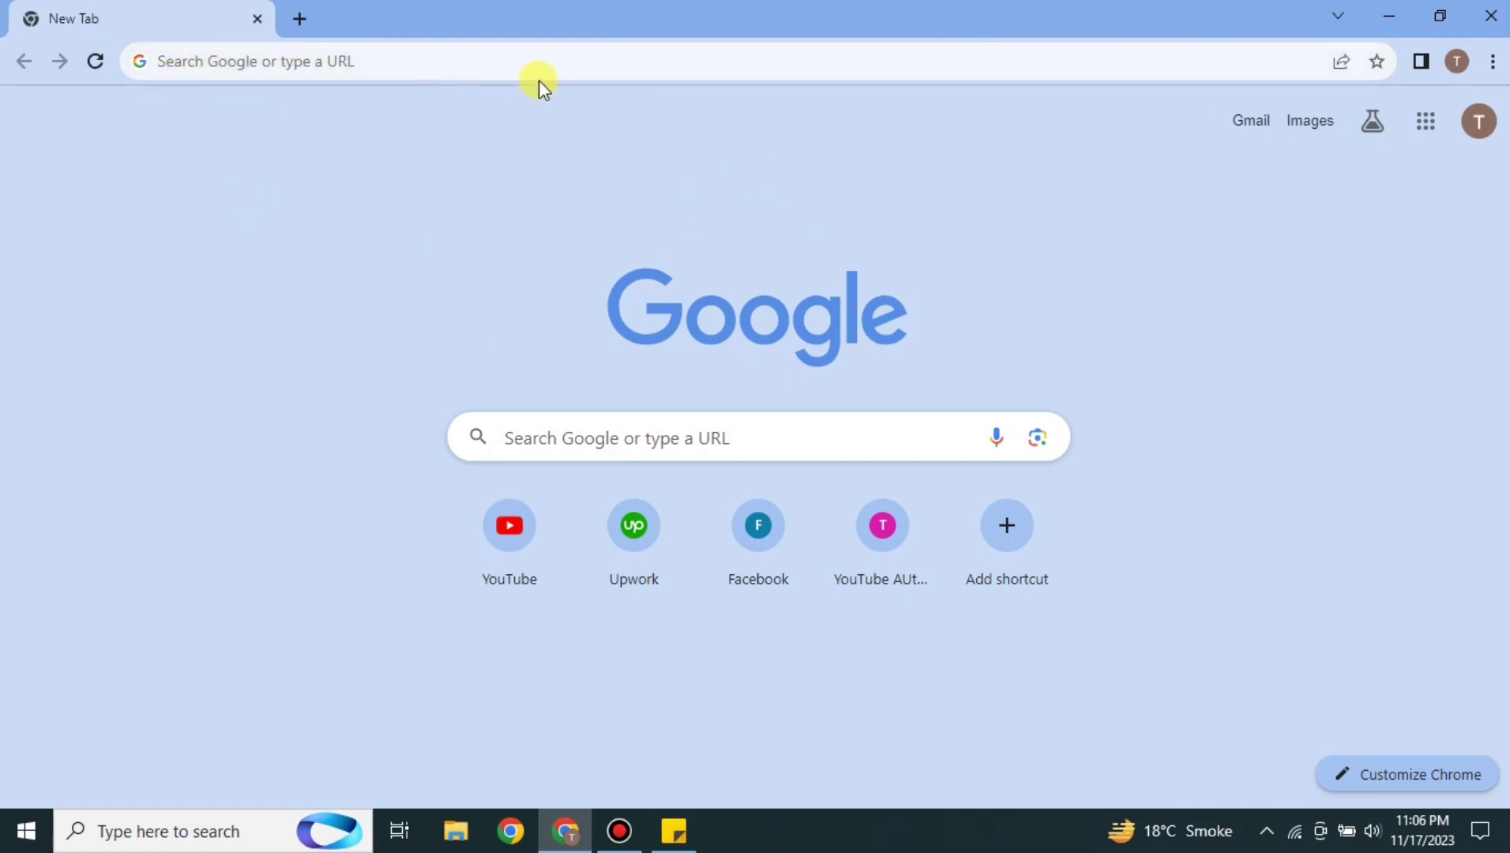
Search Google for 'murf ai' and open the Murf AI website from the results.
{"action": "left_click", "coordinate": [523, 64]}
{"action": "left_click", "coordinate": [313, 113]}
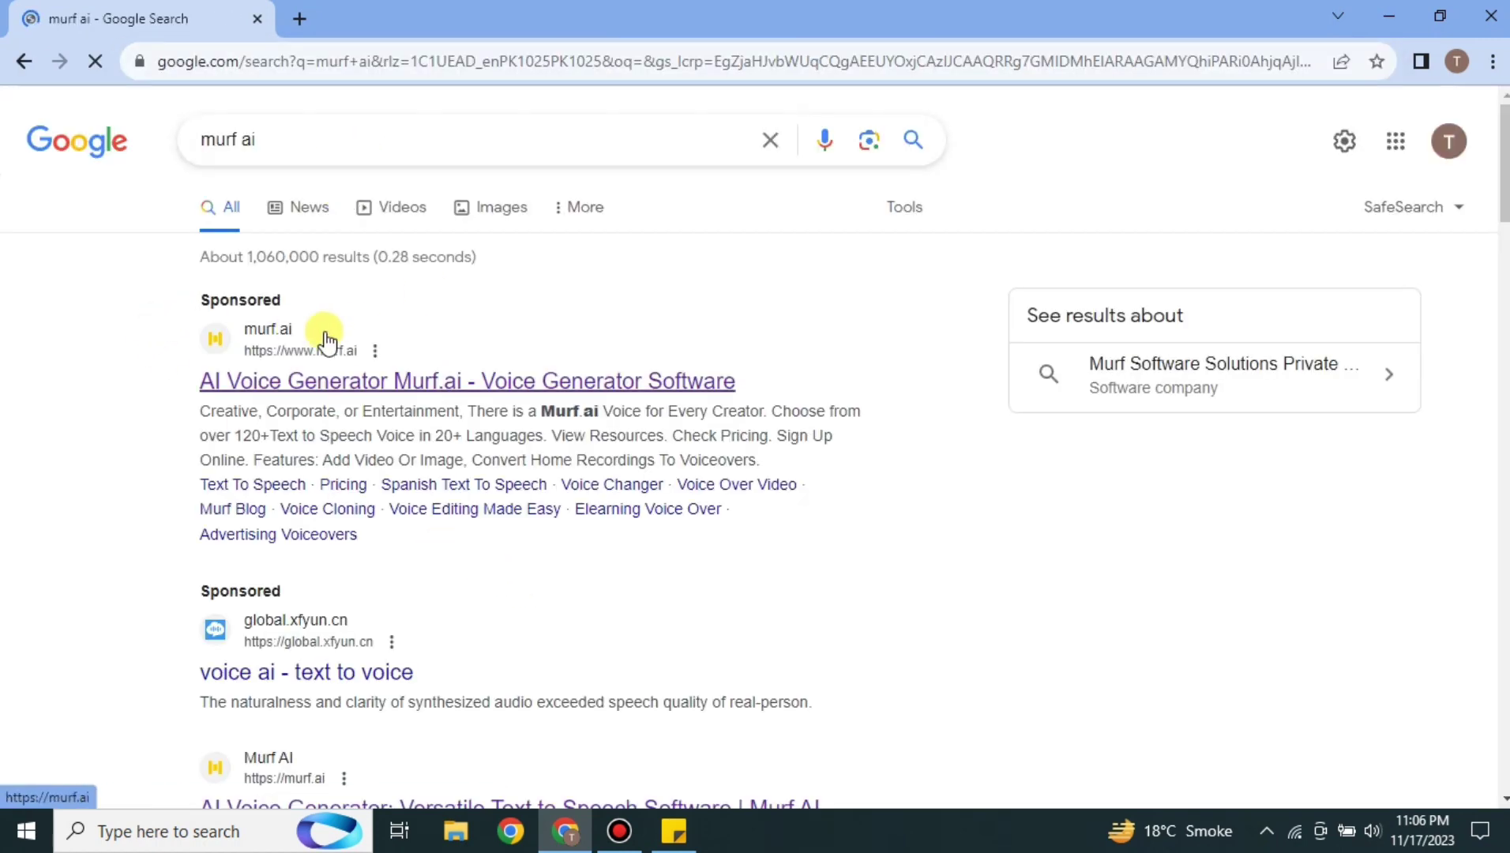
{"action": "scroll", "coordinate": [314, 428], "scroll_direction": "down", "scroll_amount": 4}
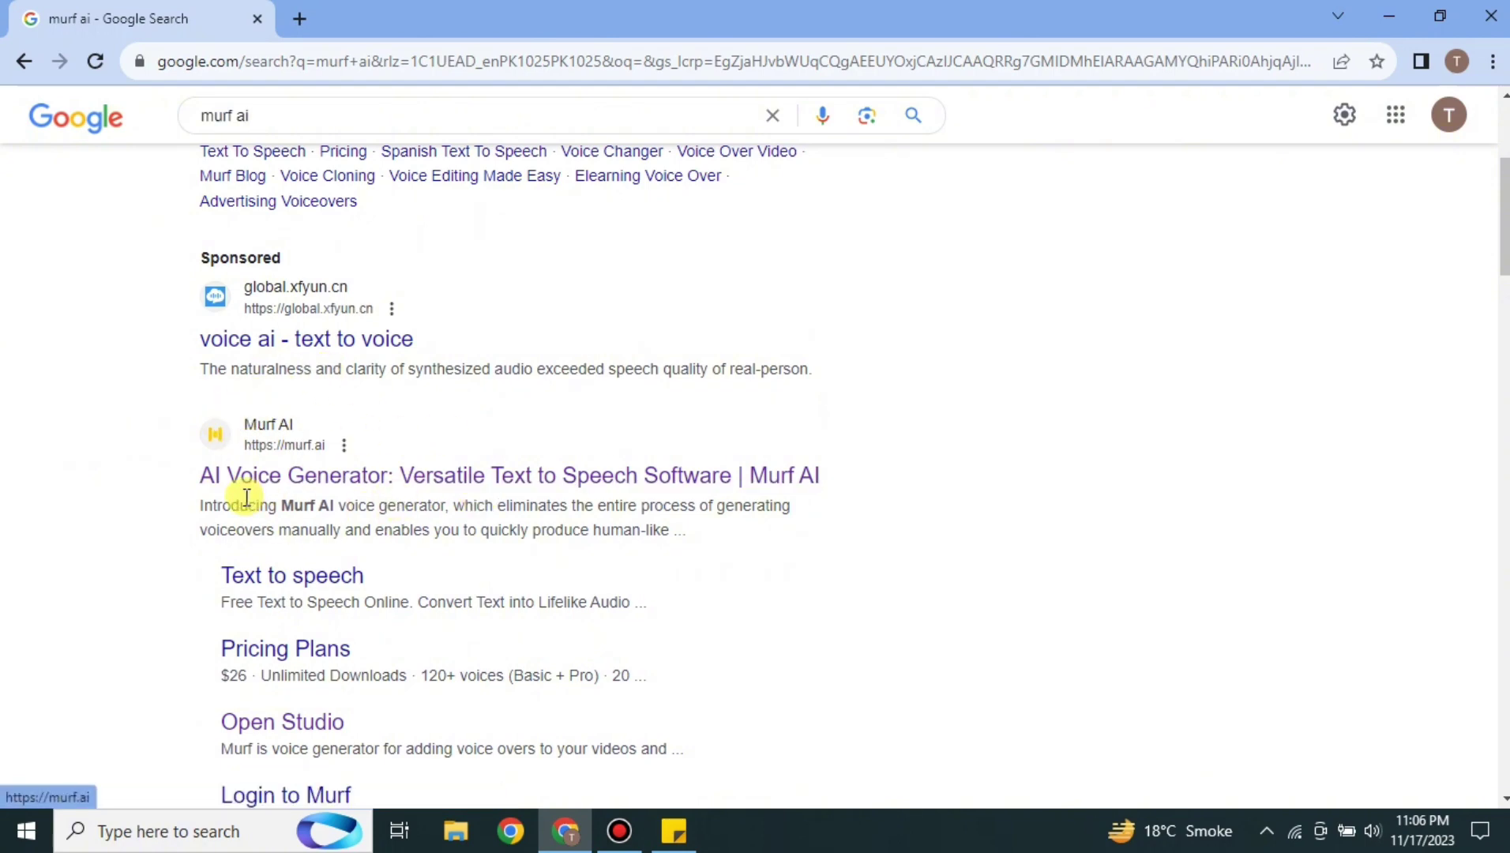
{"action": "left_click", "coordinate": [360, 474]}
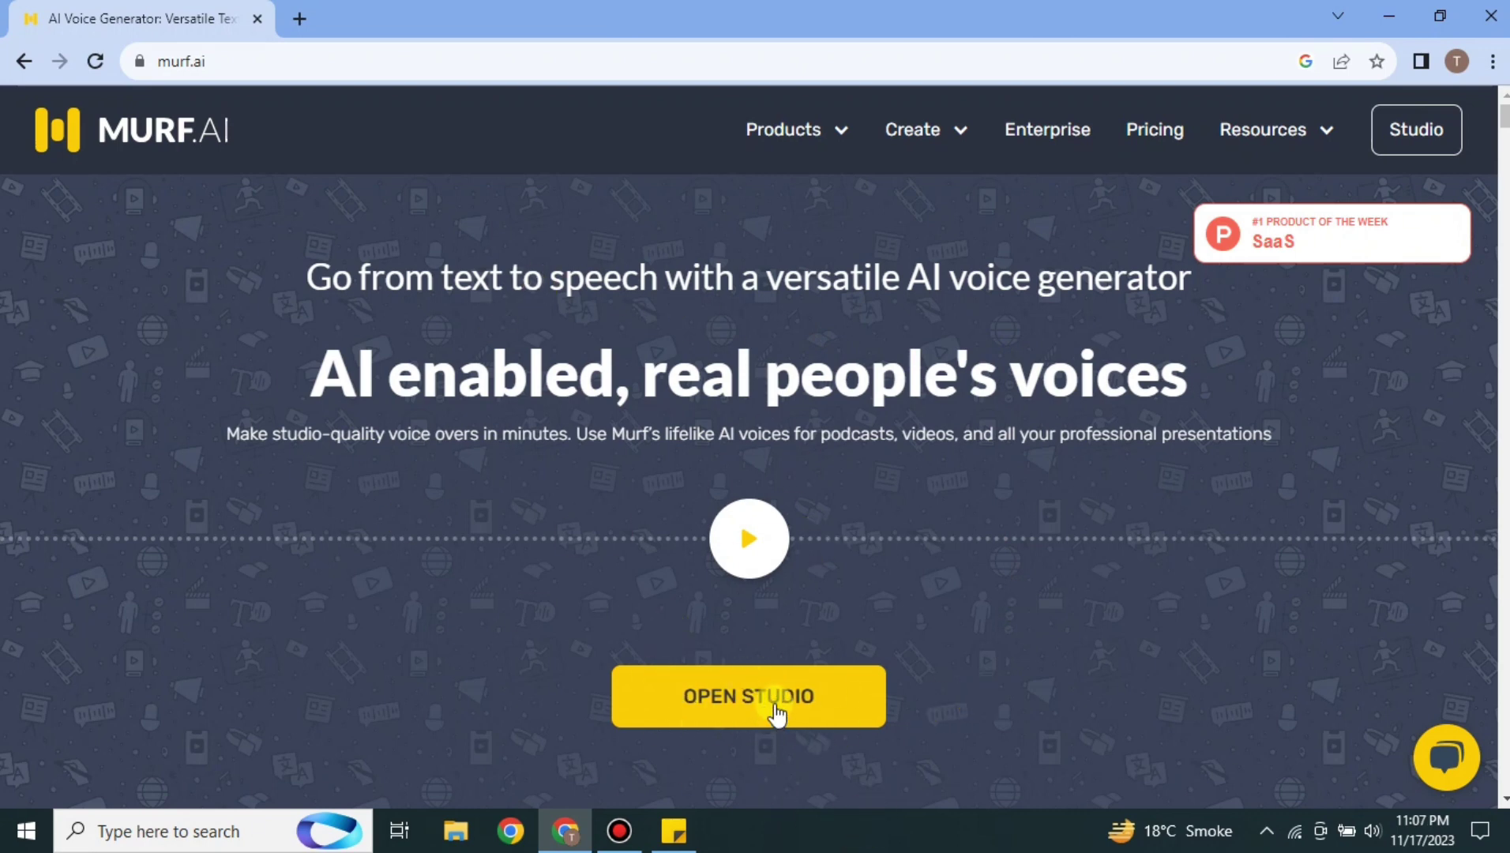
From the Murf studio, create a blank Video project named My Awesome Project.
{"action": "left_click", "coordinate": [814, 713]}
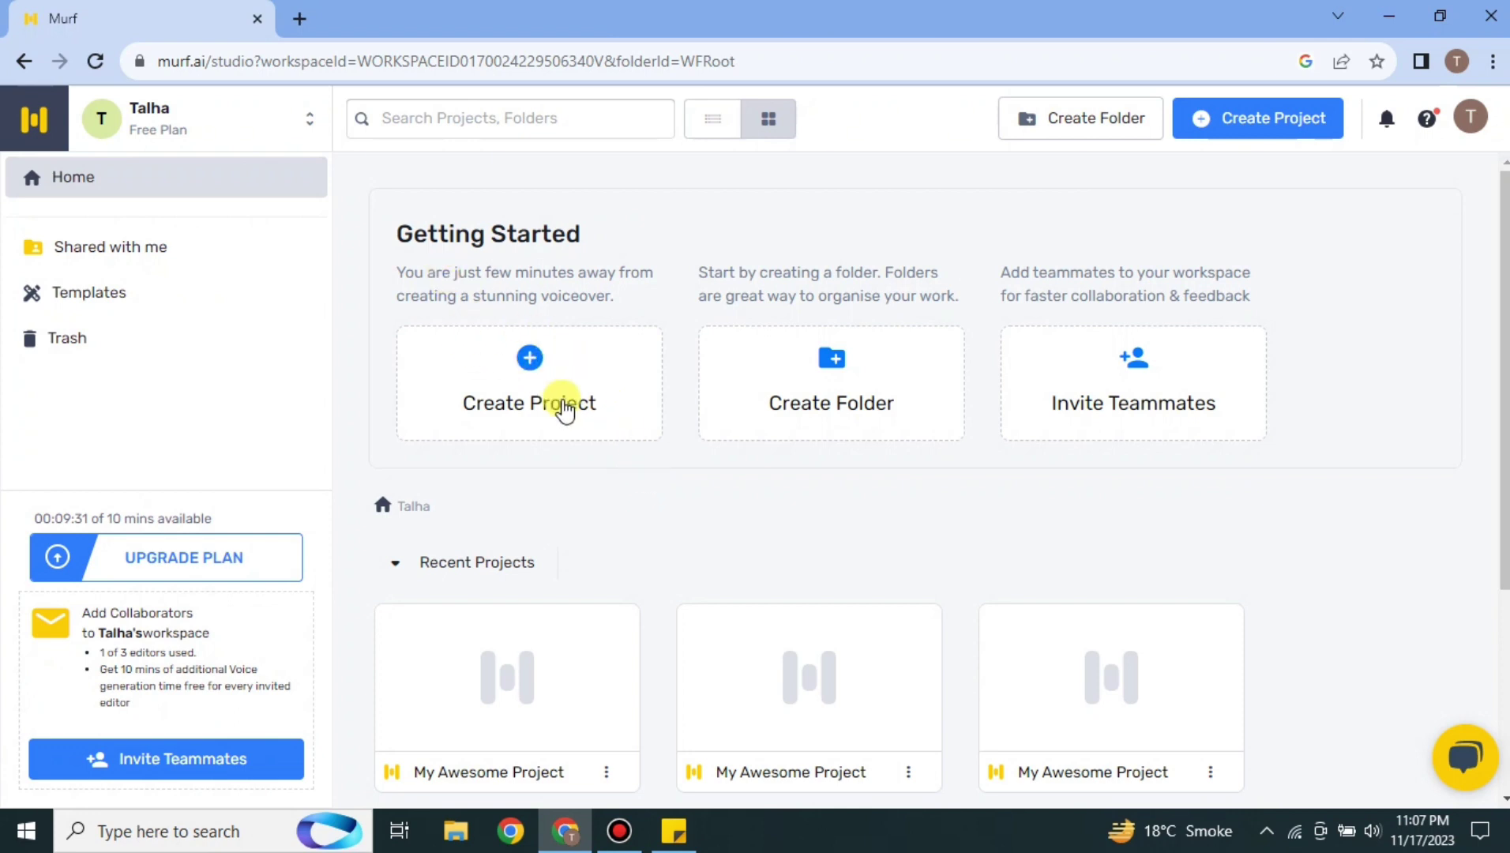
{"action": "left_click", "coordinate": [529, 363]}
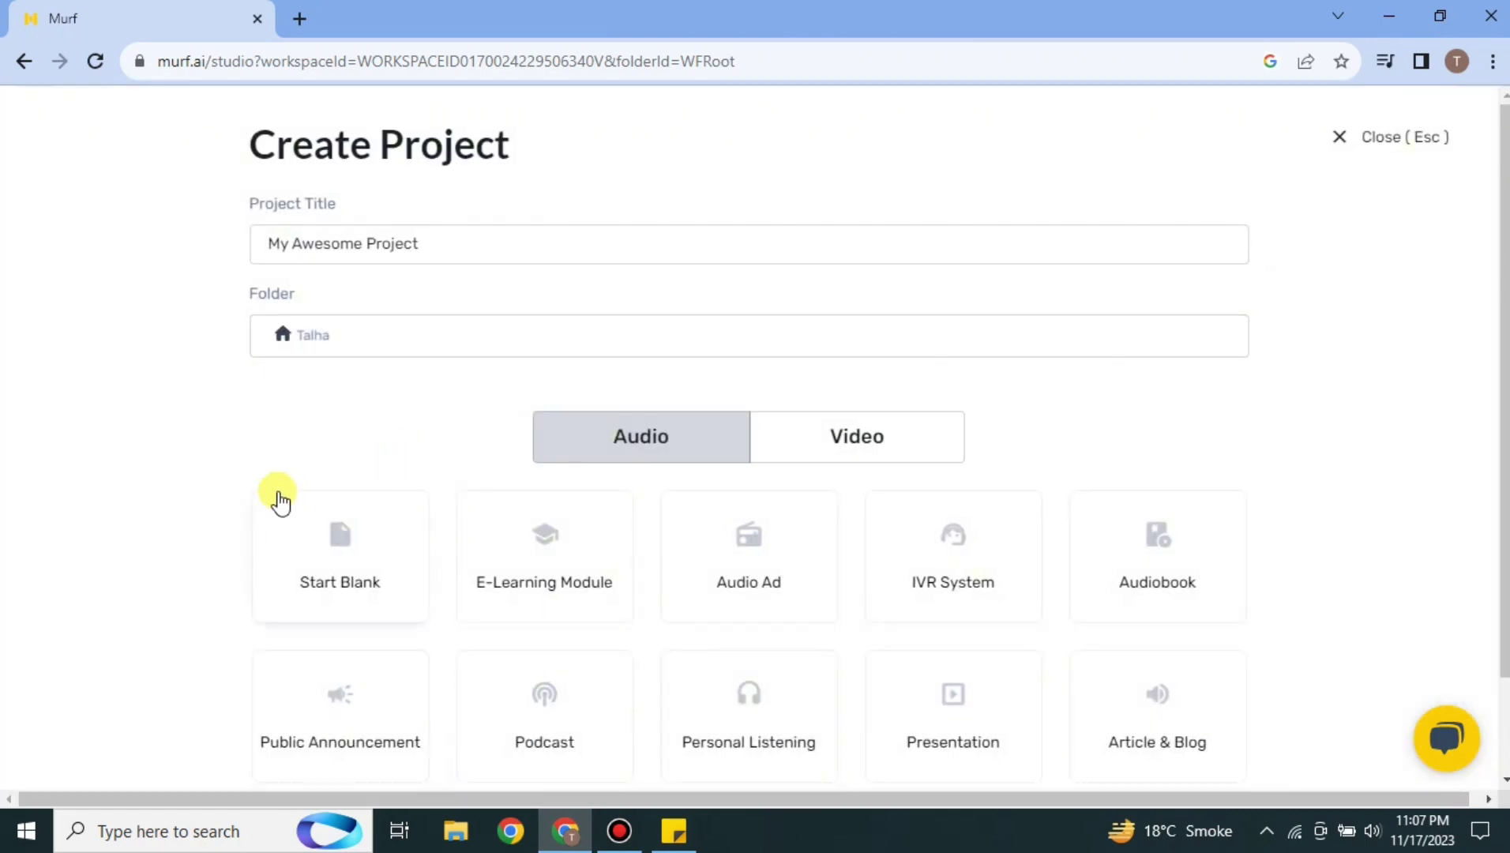
{"action": "left_click", "coordinate": [841, 457]}
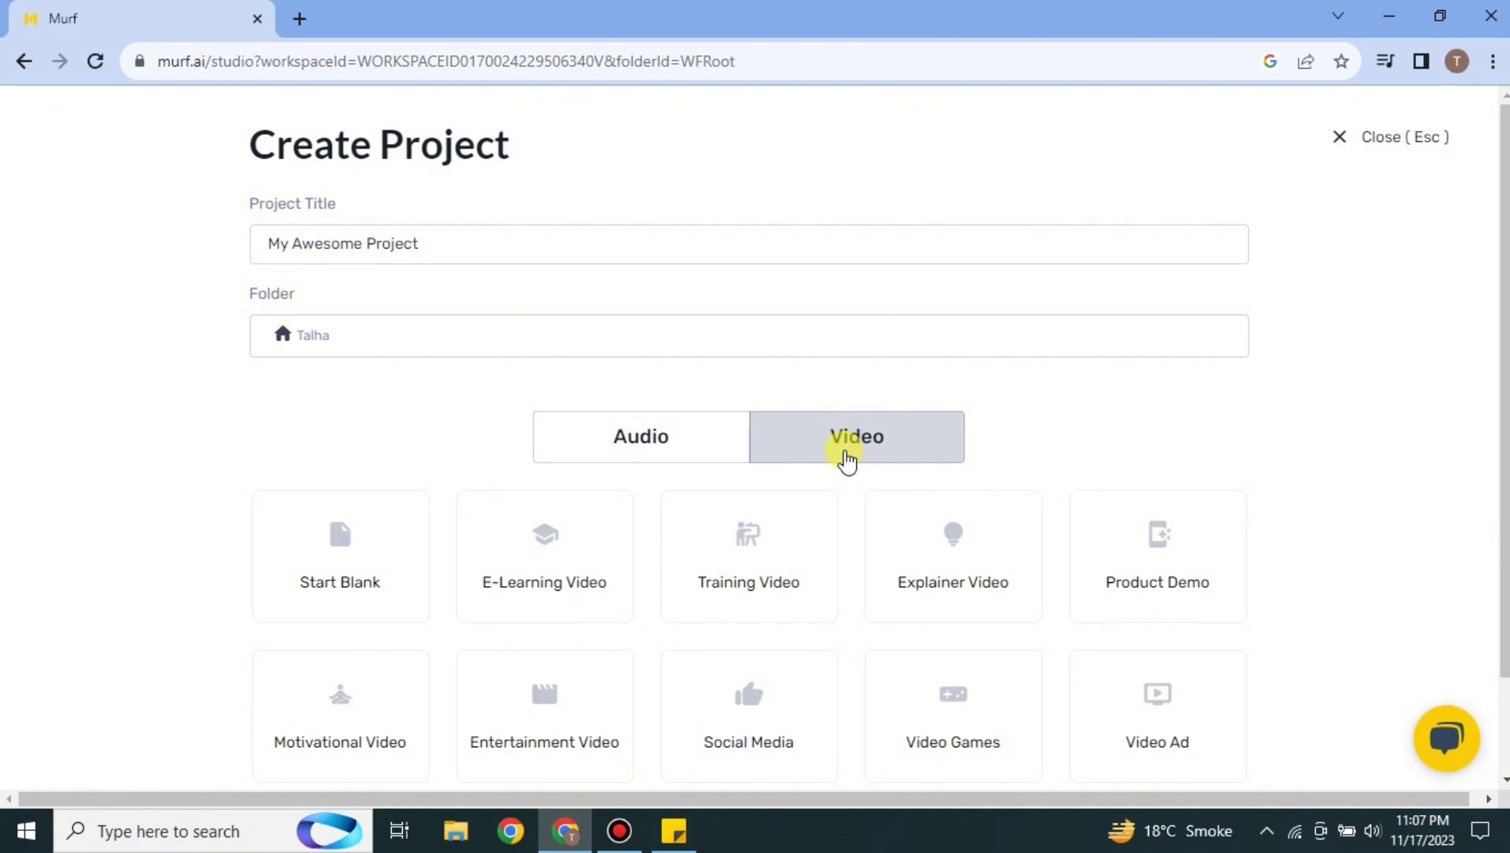
{"action": "left_click", "coordinate": [676, 464]}
{"action": "left_click", "coordinate": [813, 456]}
{"action": "scroll", "coordinate": [1184, 439], "scroll_direction": "down", "scroll_amount": 2}
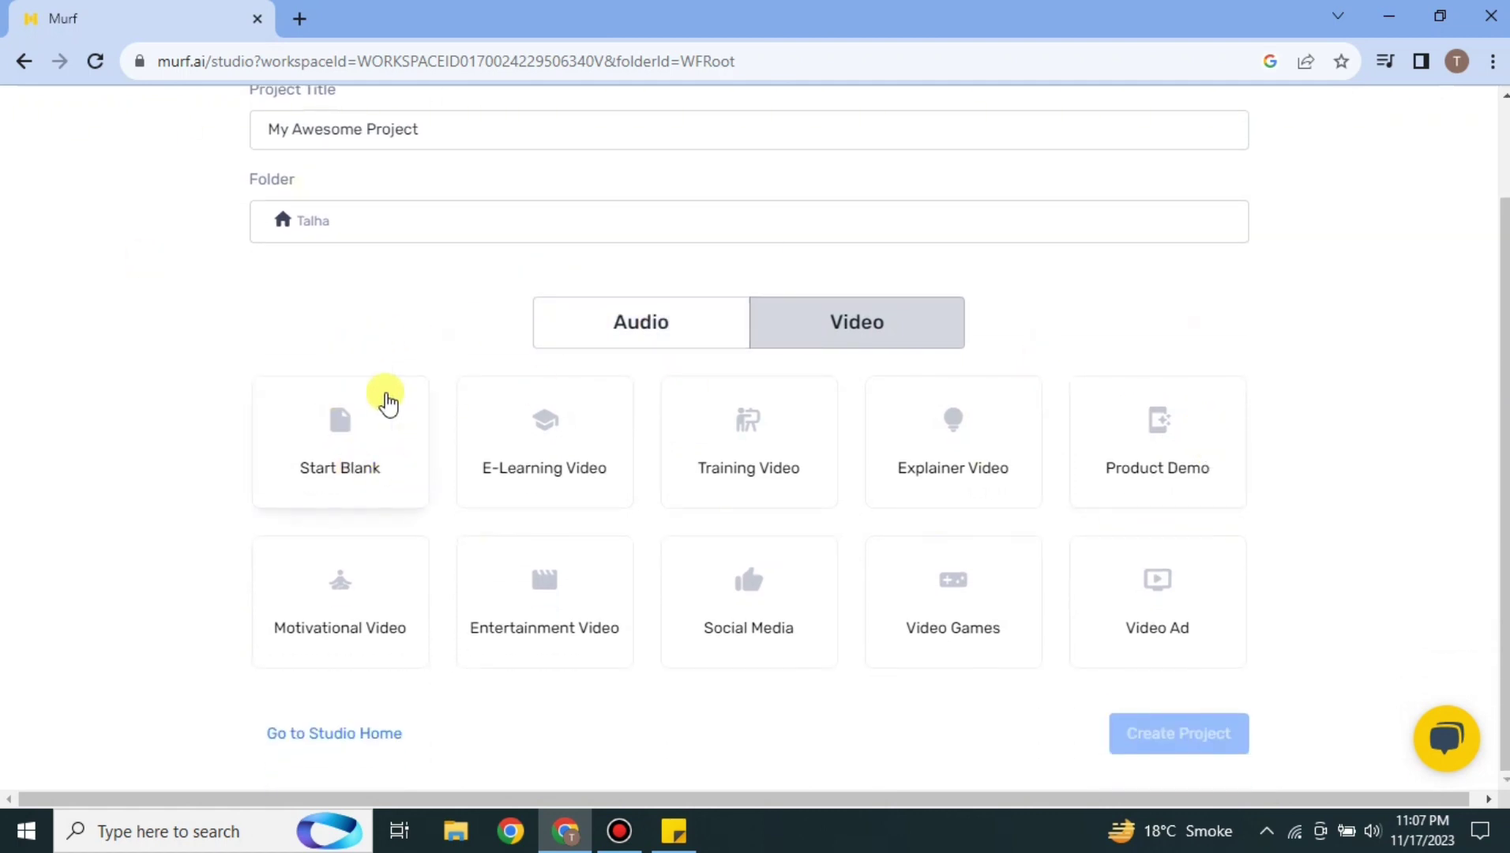
{"action": "left_click", "coordinate": [350, 446]}
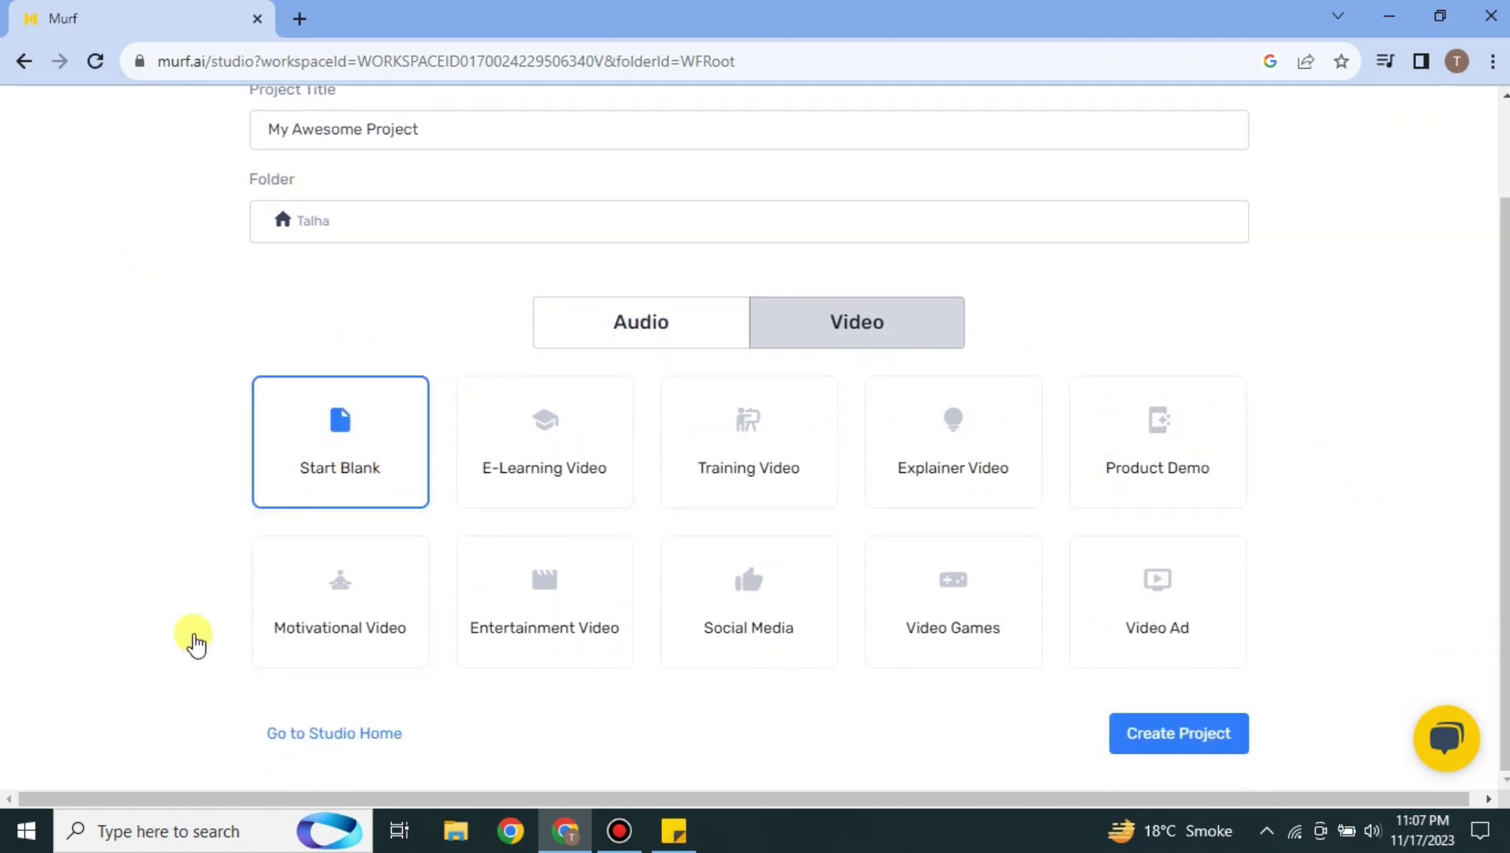
{"action": "left_click", "coordinate": [1156, 738]}
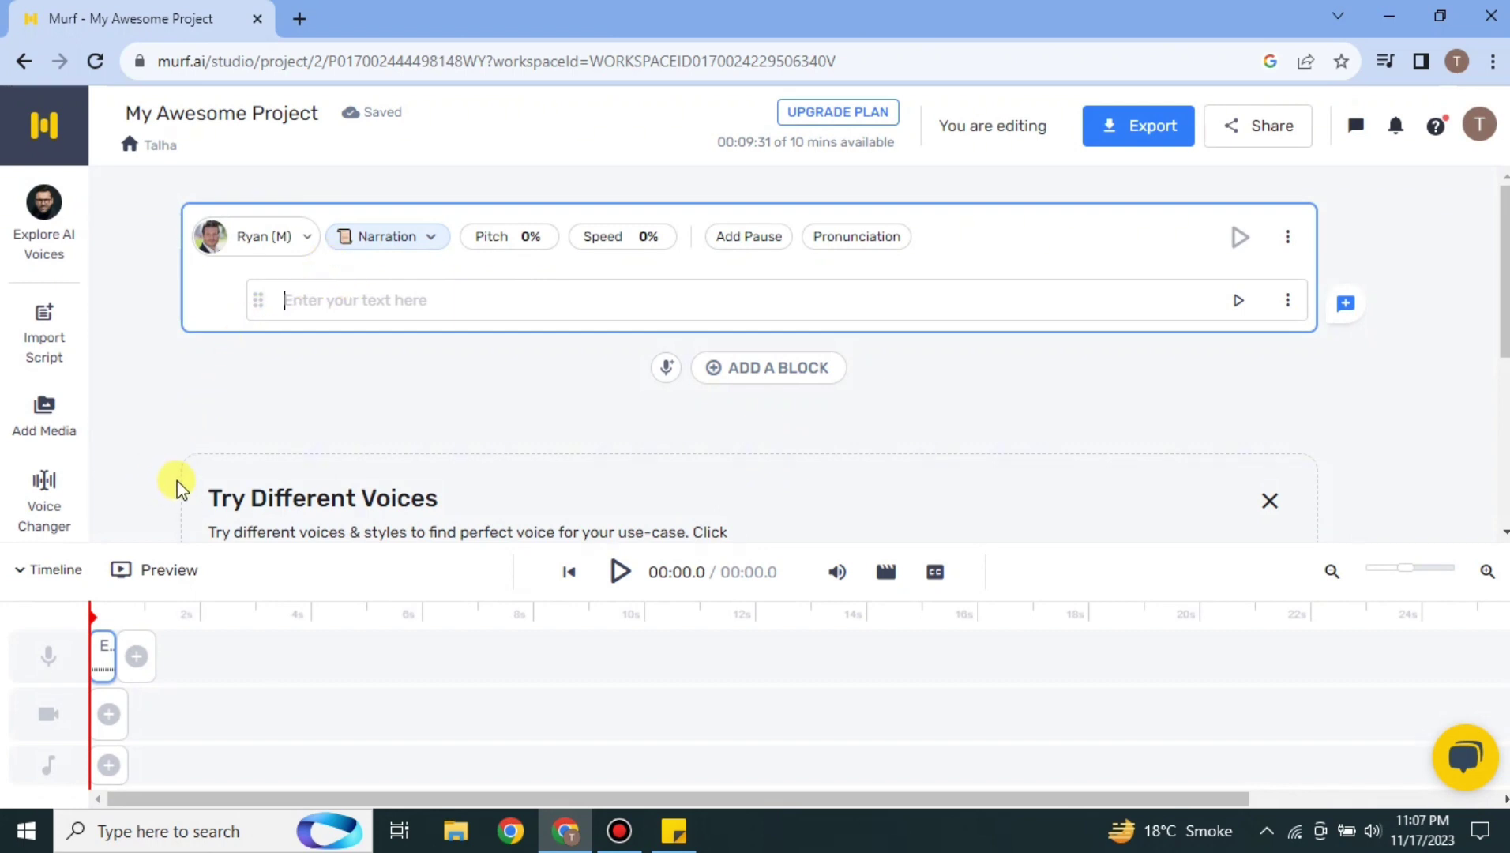
Upload the motivational speech recording to Voice Changer, transcribing in English (United States).
{"action": "scroll", "coordinate": [166, 465], "scroll_direction": "down", "scroll_amount": 2}
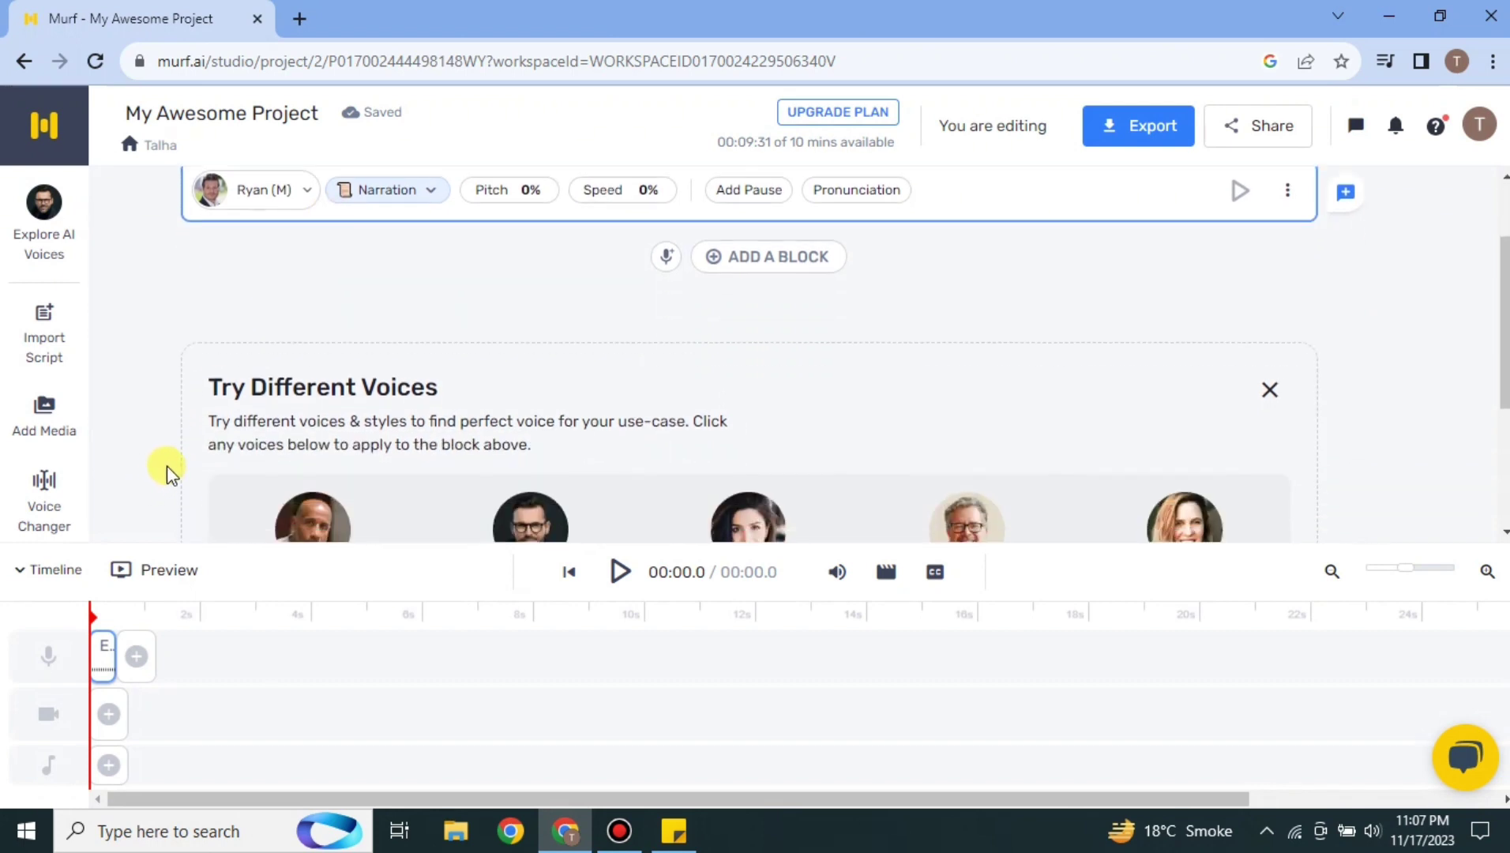
{"action": "left_click", "coordinate": [57, 503]}
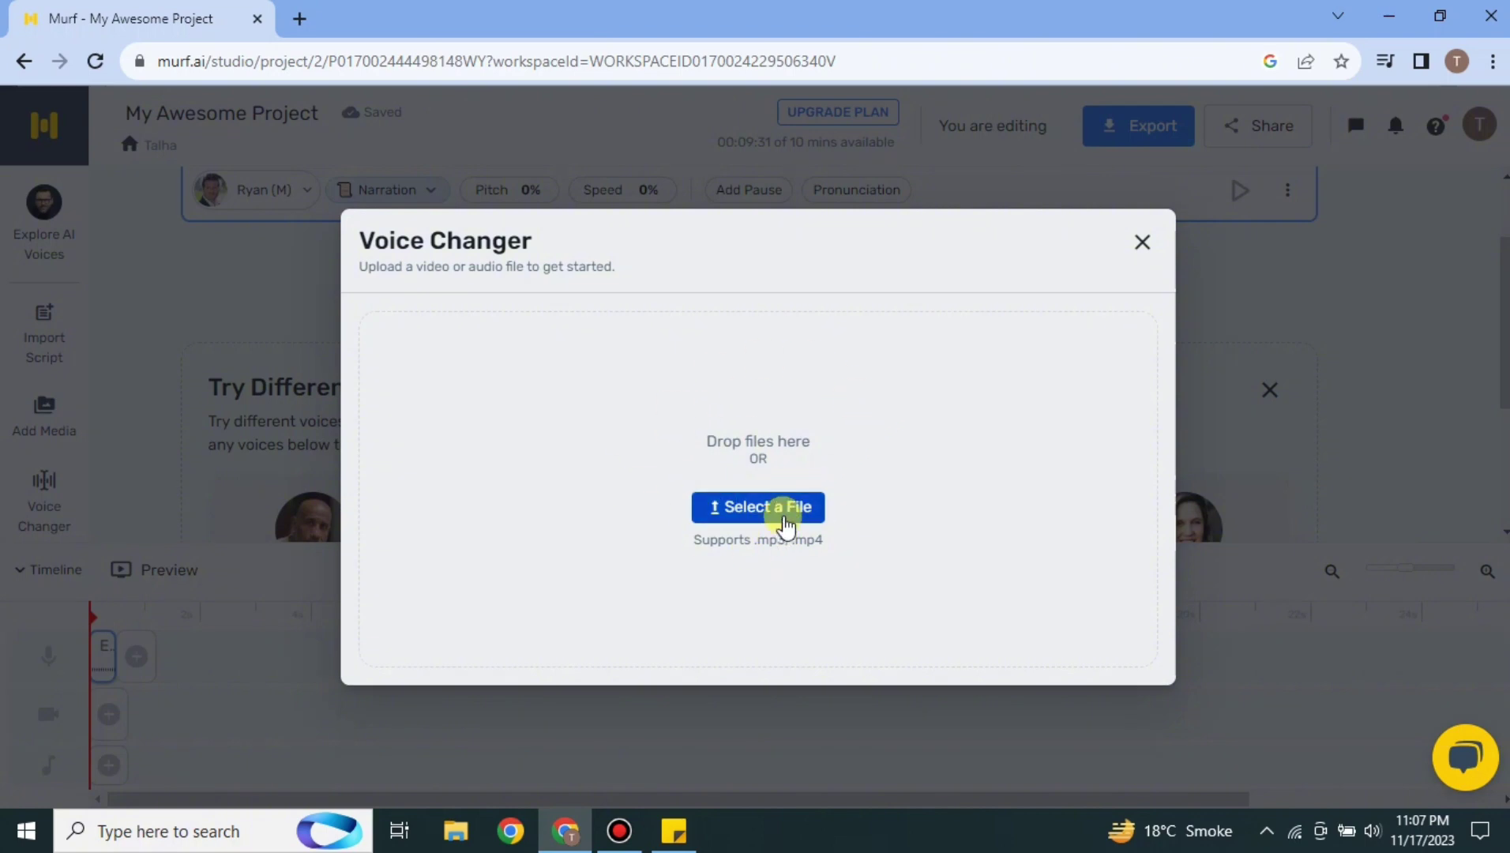
{"action": "left_click", "coordinate": [785, 522]}
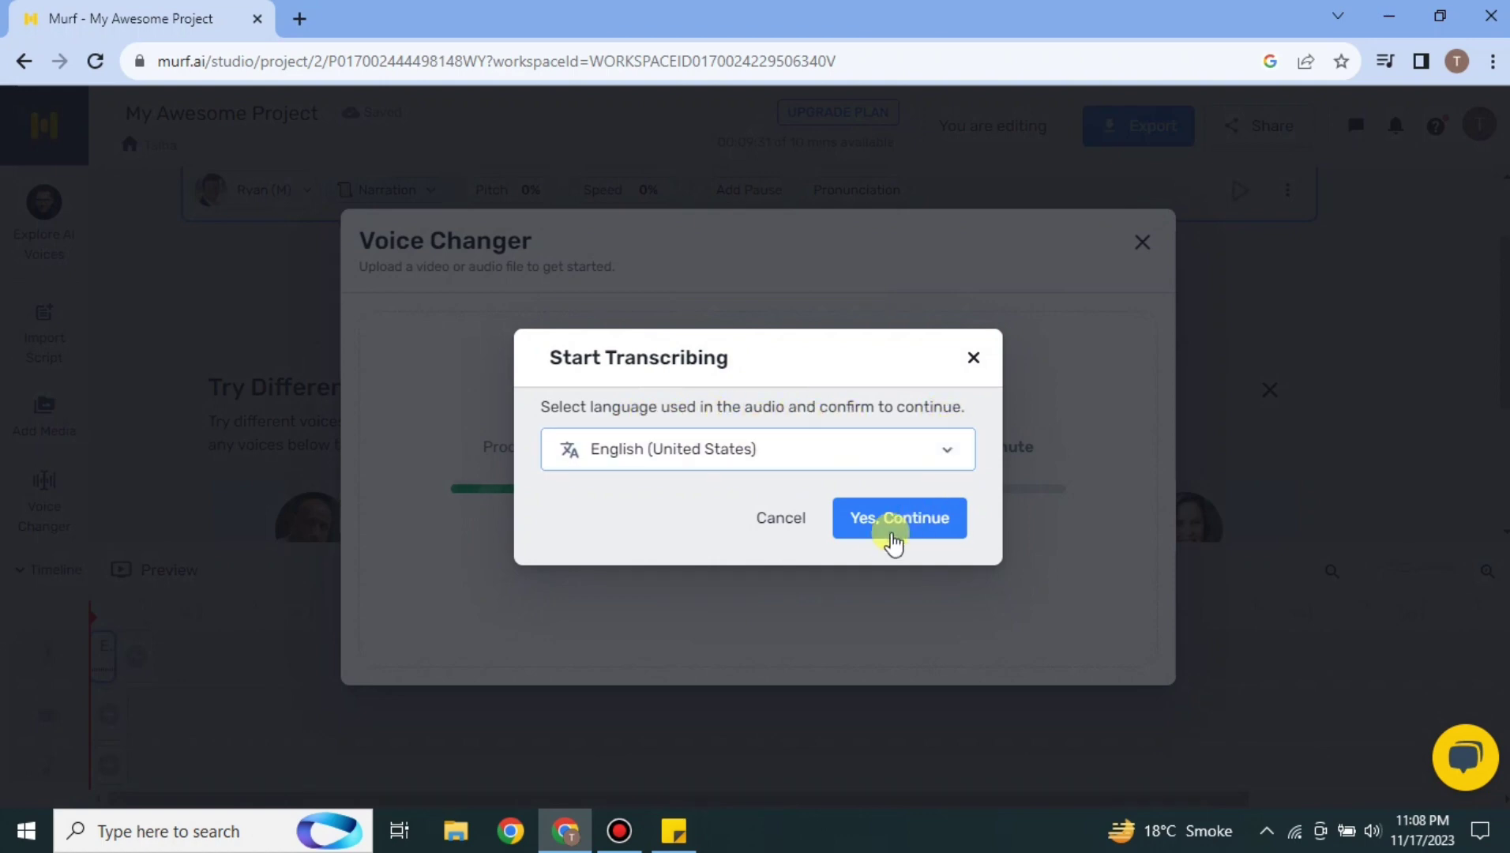
{"action": "left_click", "coordinate": [912, 521]}
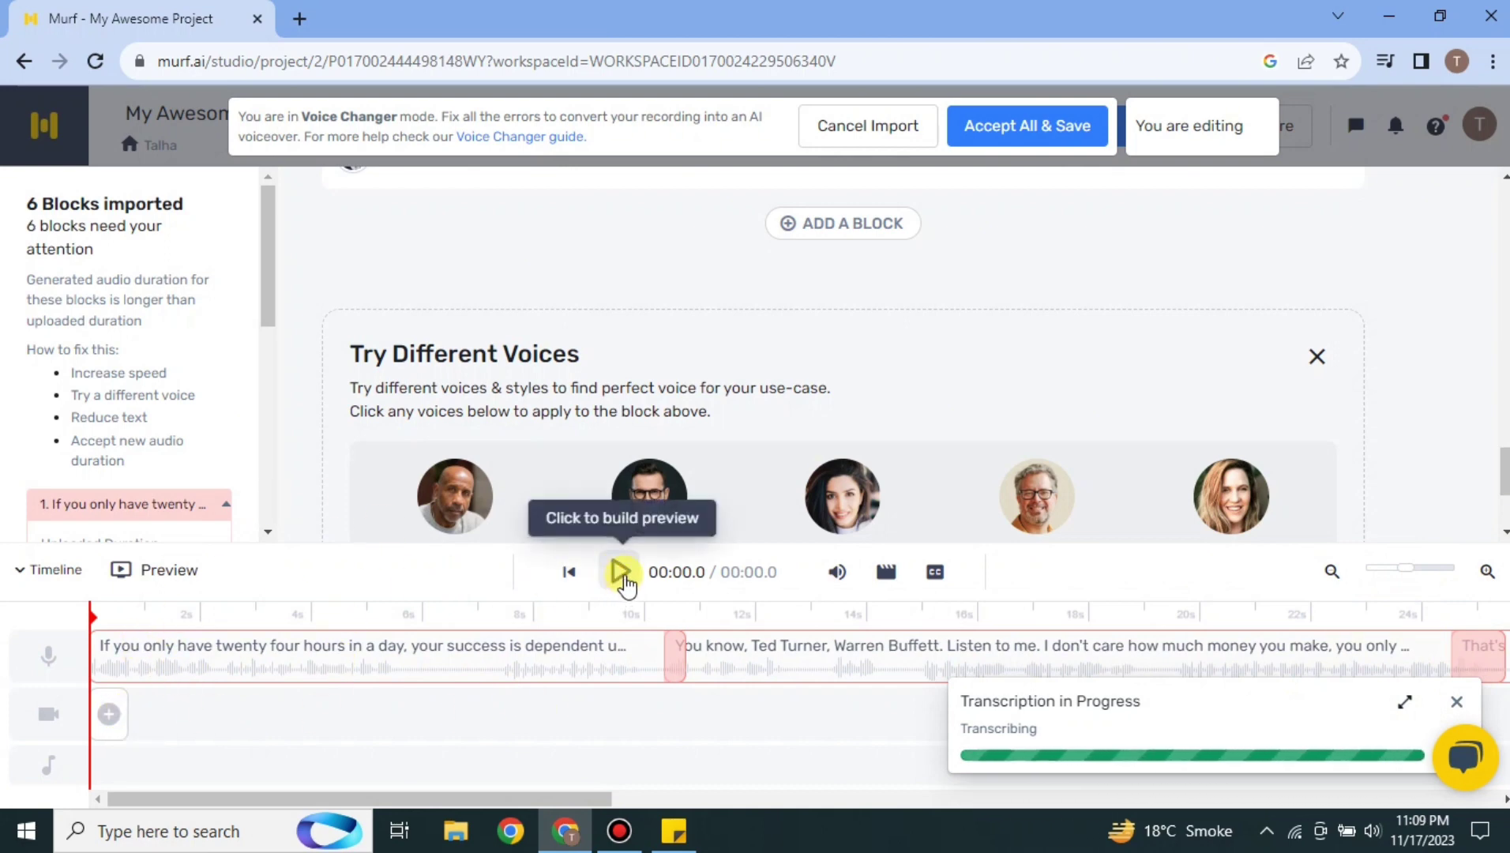
Build and play the 01:06.4 voiceover preview, pause it, and select the first block.
{"action": "left_click", "coordinate": [621, 572]}
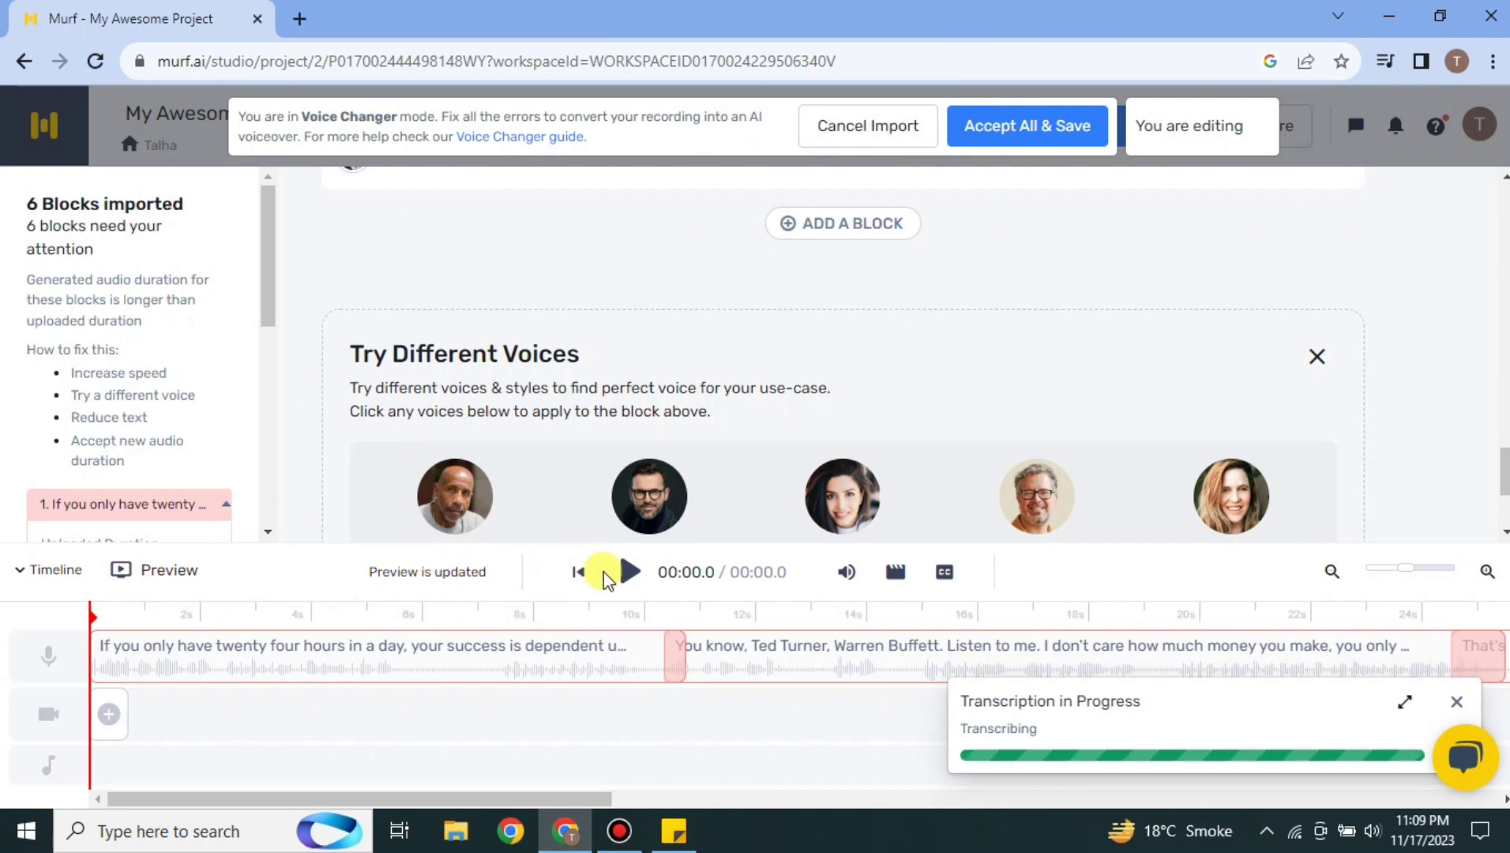
{"action": "left_click", "coordinate": [626, 575]}
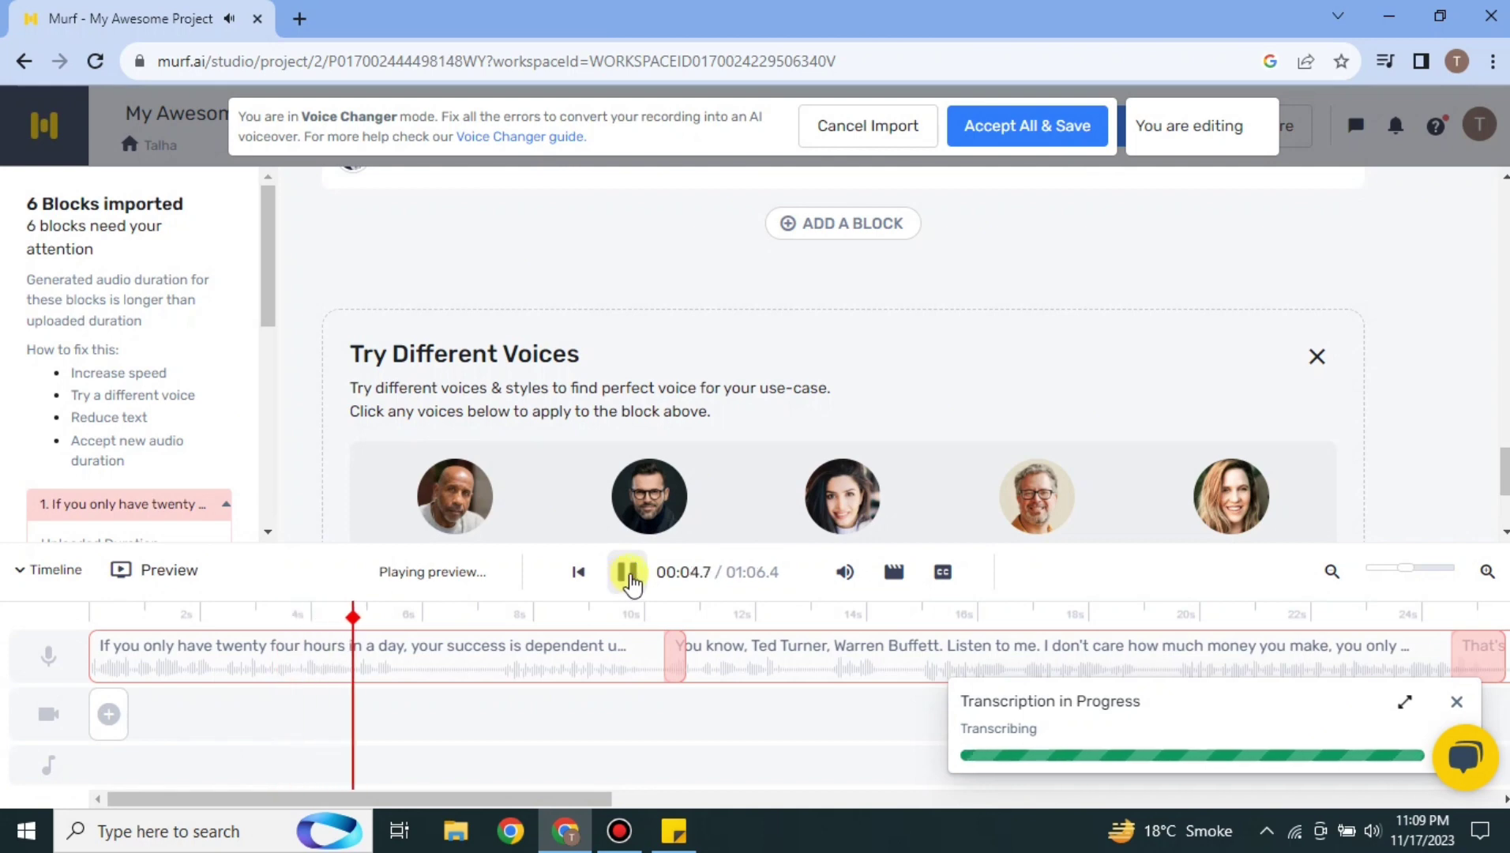
{"action": "left_click", "coordinate": [627, 571]}
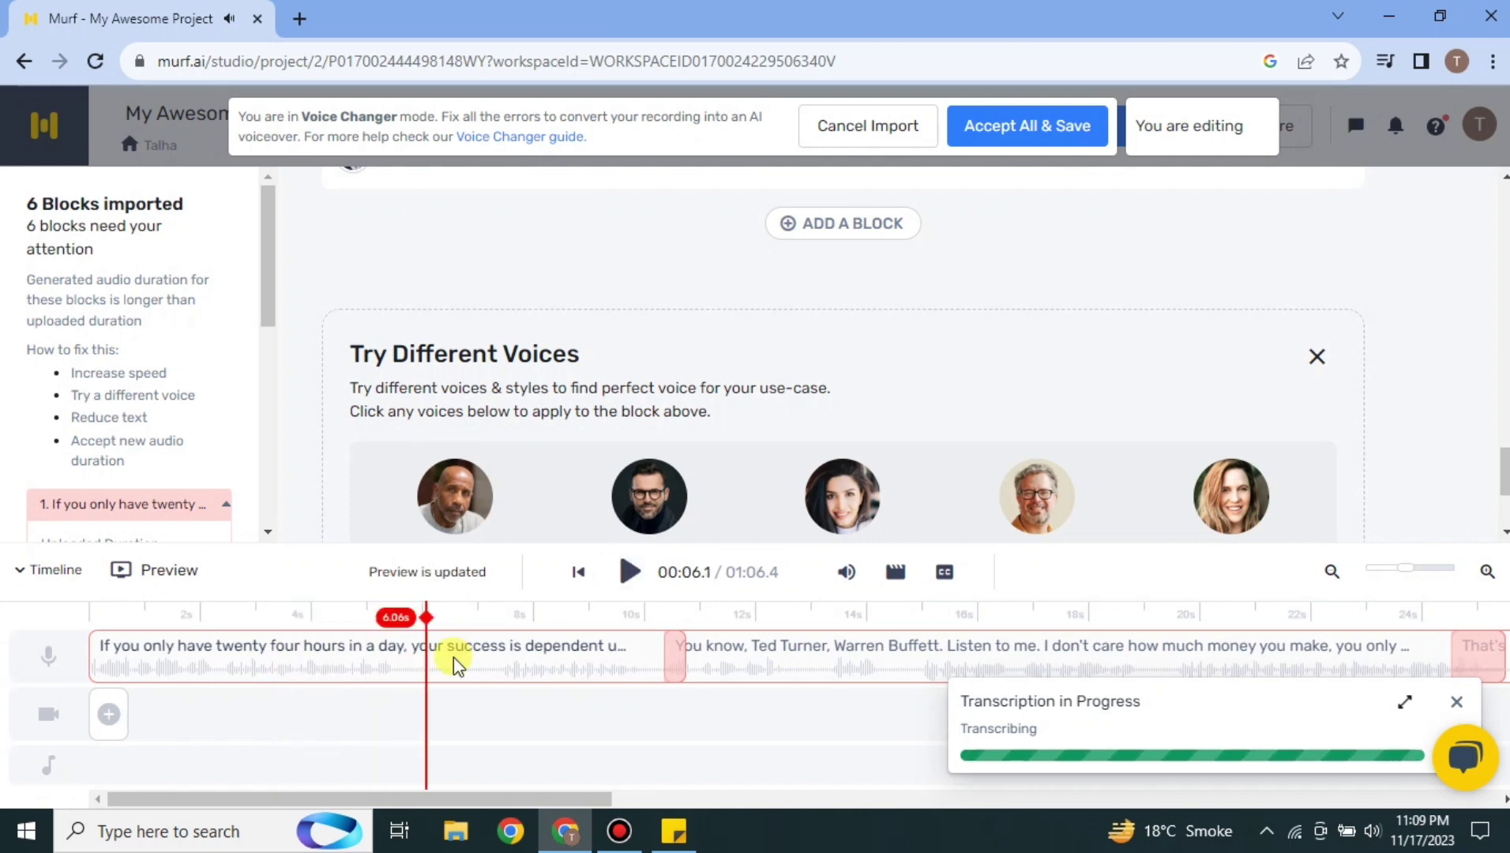
{"action": "left_click", "coordinate": [455, 662]}
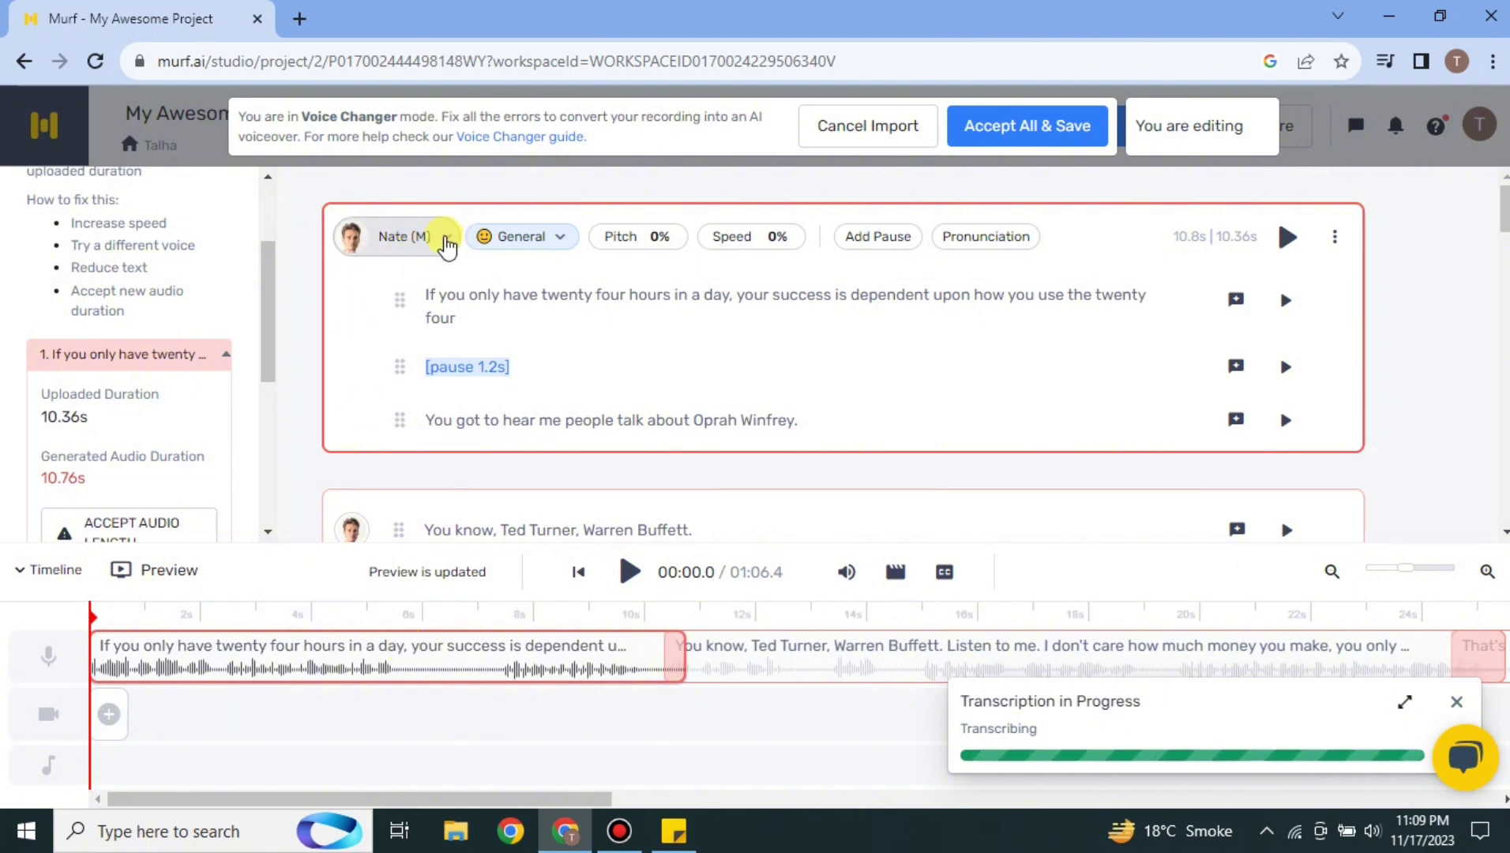
Audition the Ryan and Lucas samples, then assign Lucas (M) to the first speech block.
{"action": "left_click", "coordinate": [445, 241]}
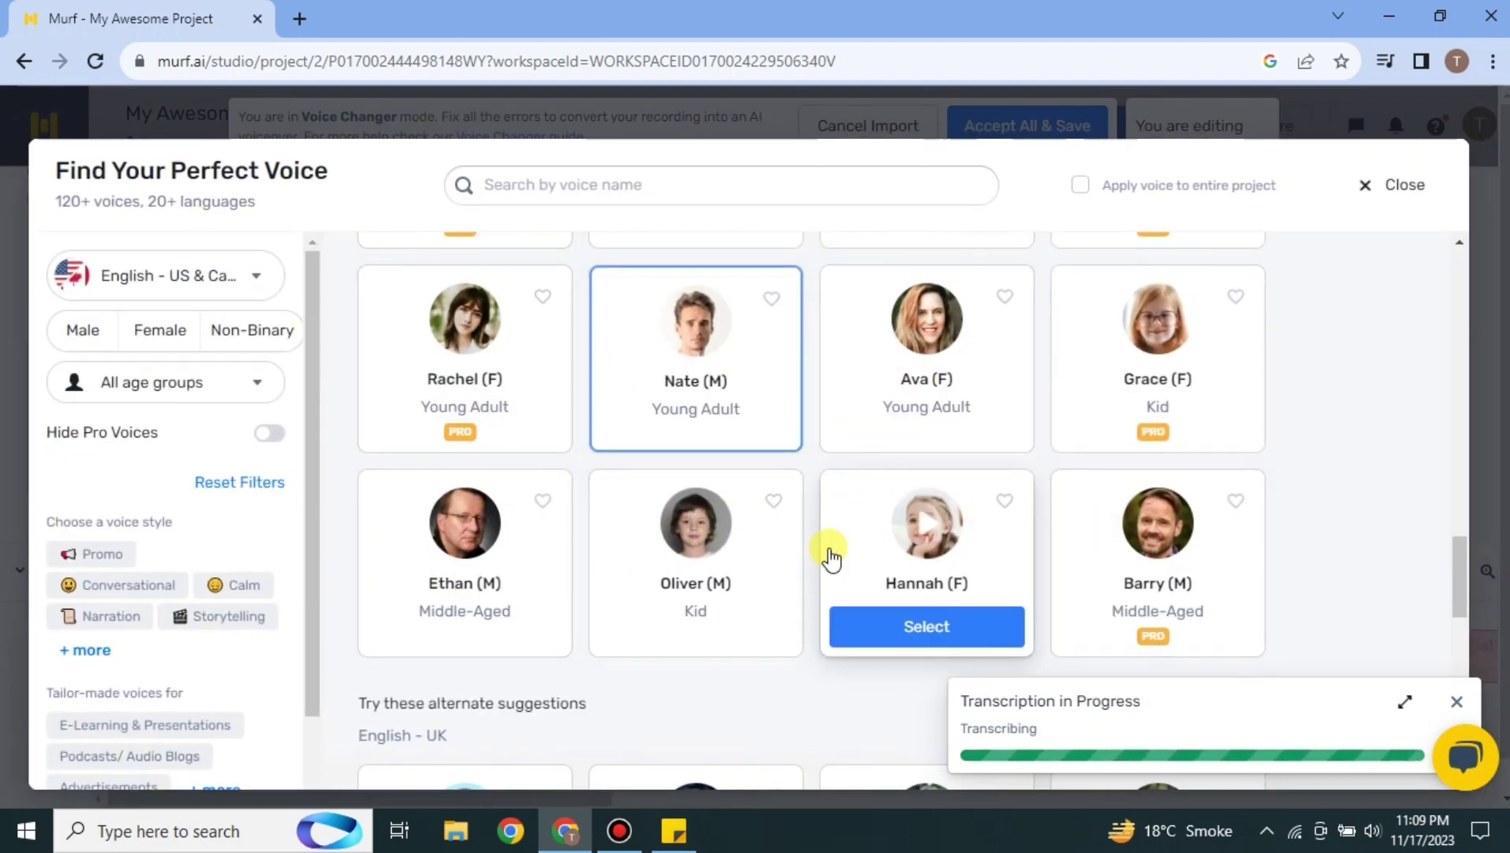
{"action": "scroll", "coordinate": [830, 552], "scroll_direction": "up", "scroll_amount": 3}
{"action": "scroll", "coordinate": [848, 549], "scroll_direction": "up", "scroll_amount": 4}
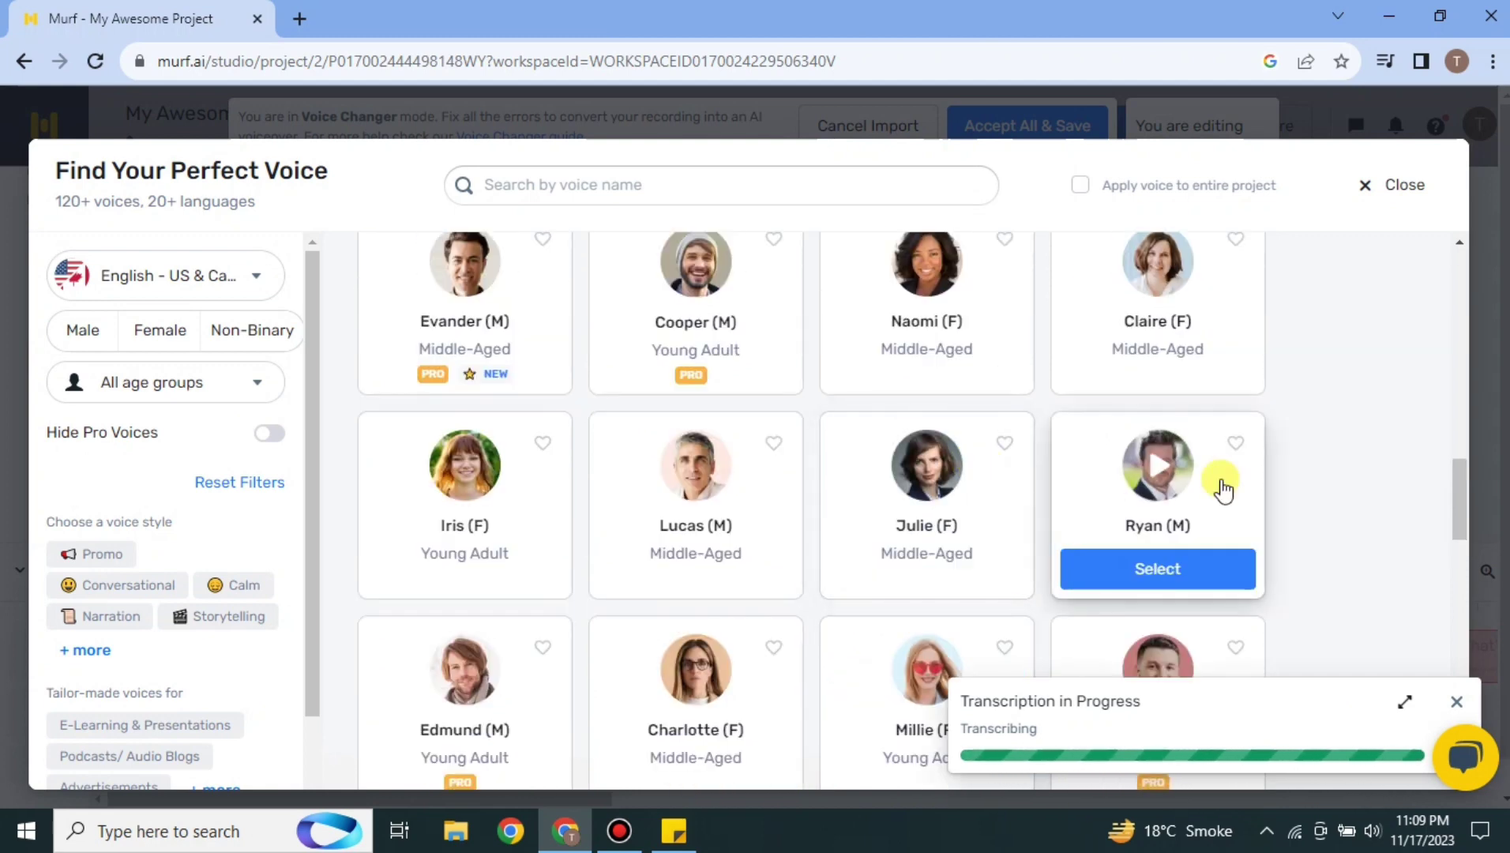
{"action": "left_click", "coordinate": [1162, 470]}
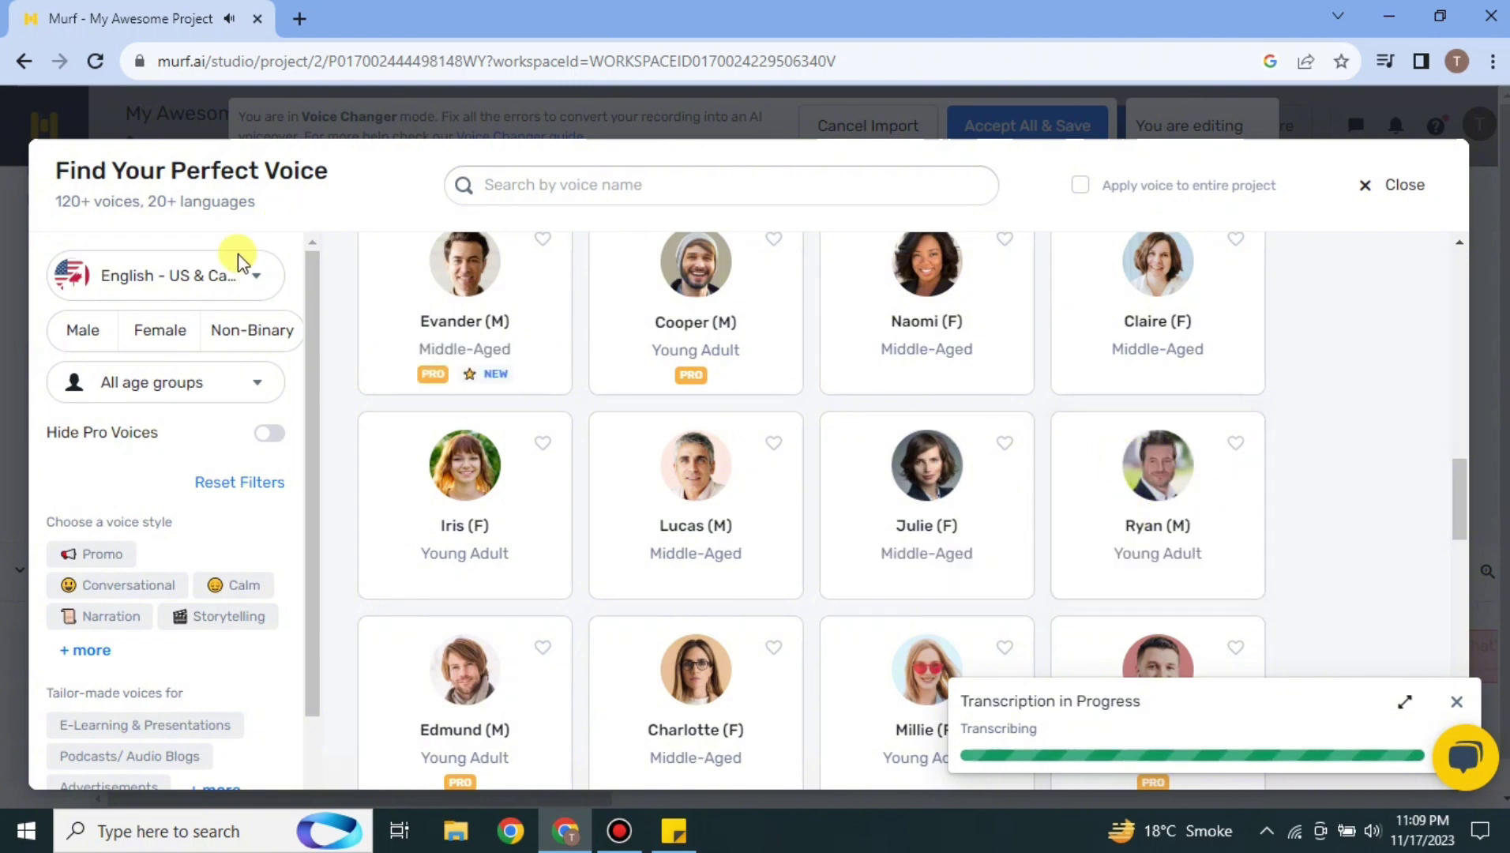
{"action": "left_click", "coordinate": [257, 278]}
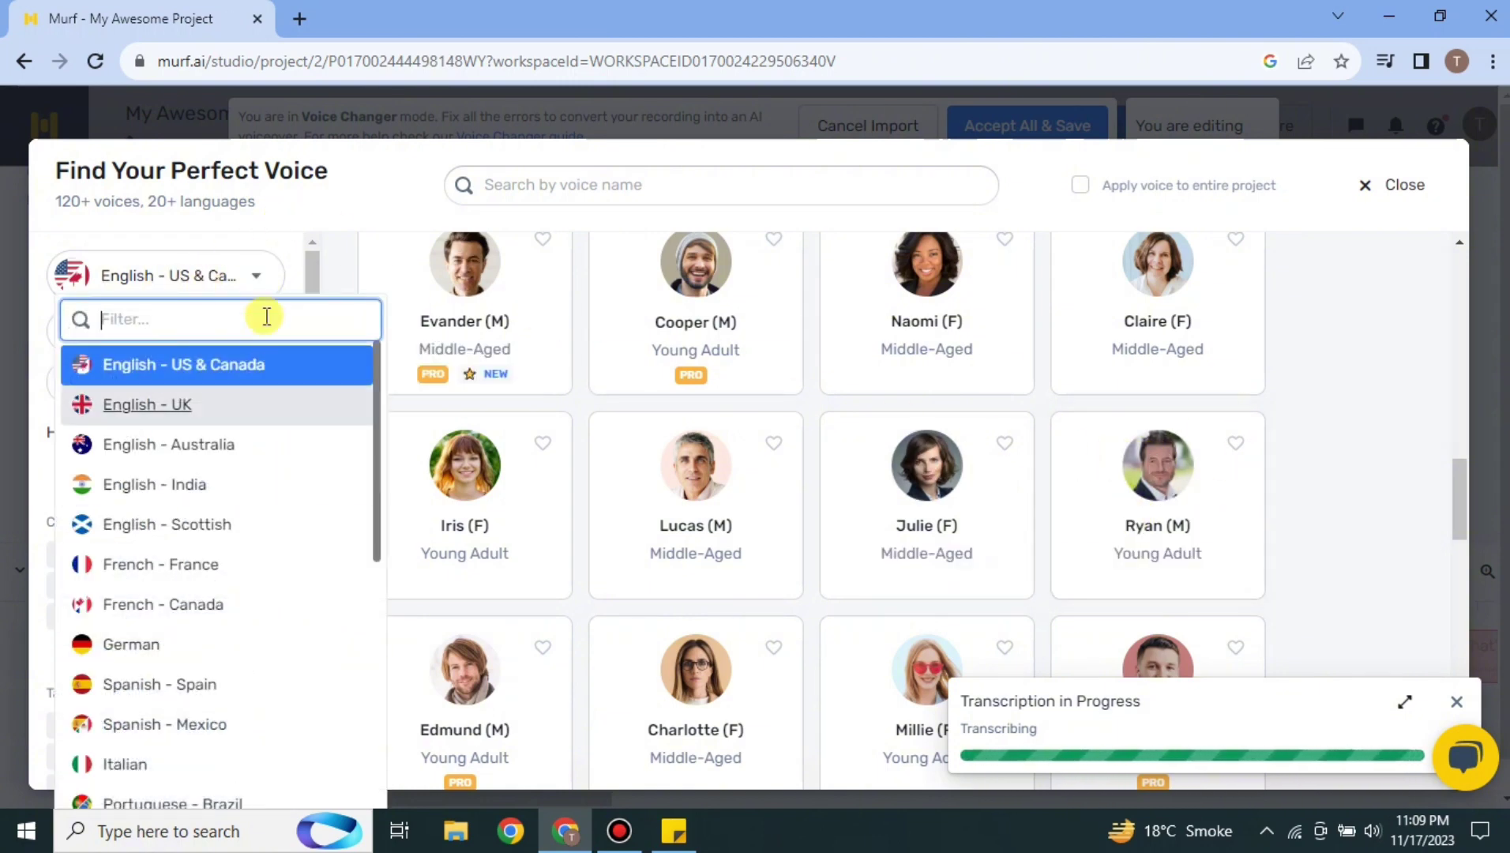
{"action": "left_click", "coordinate": [257, 277]}
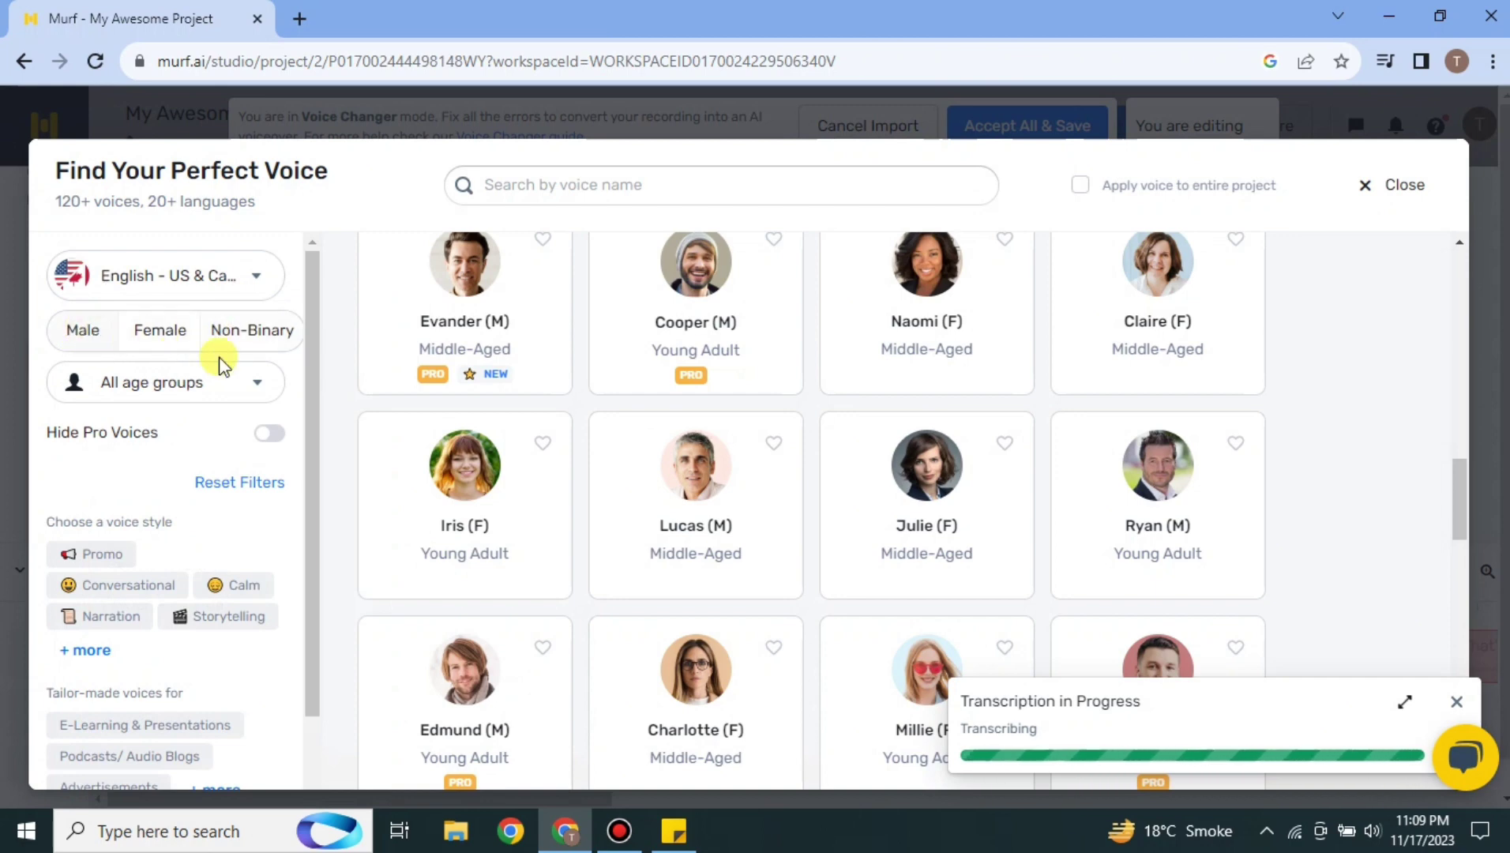
{"action": "left_click", "coordinate": [254, 382]}
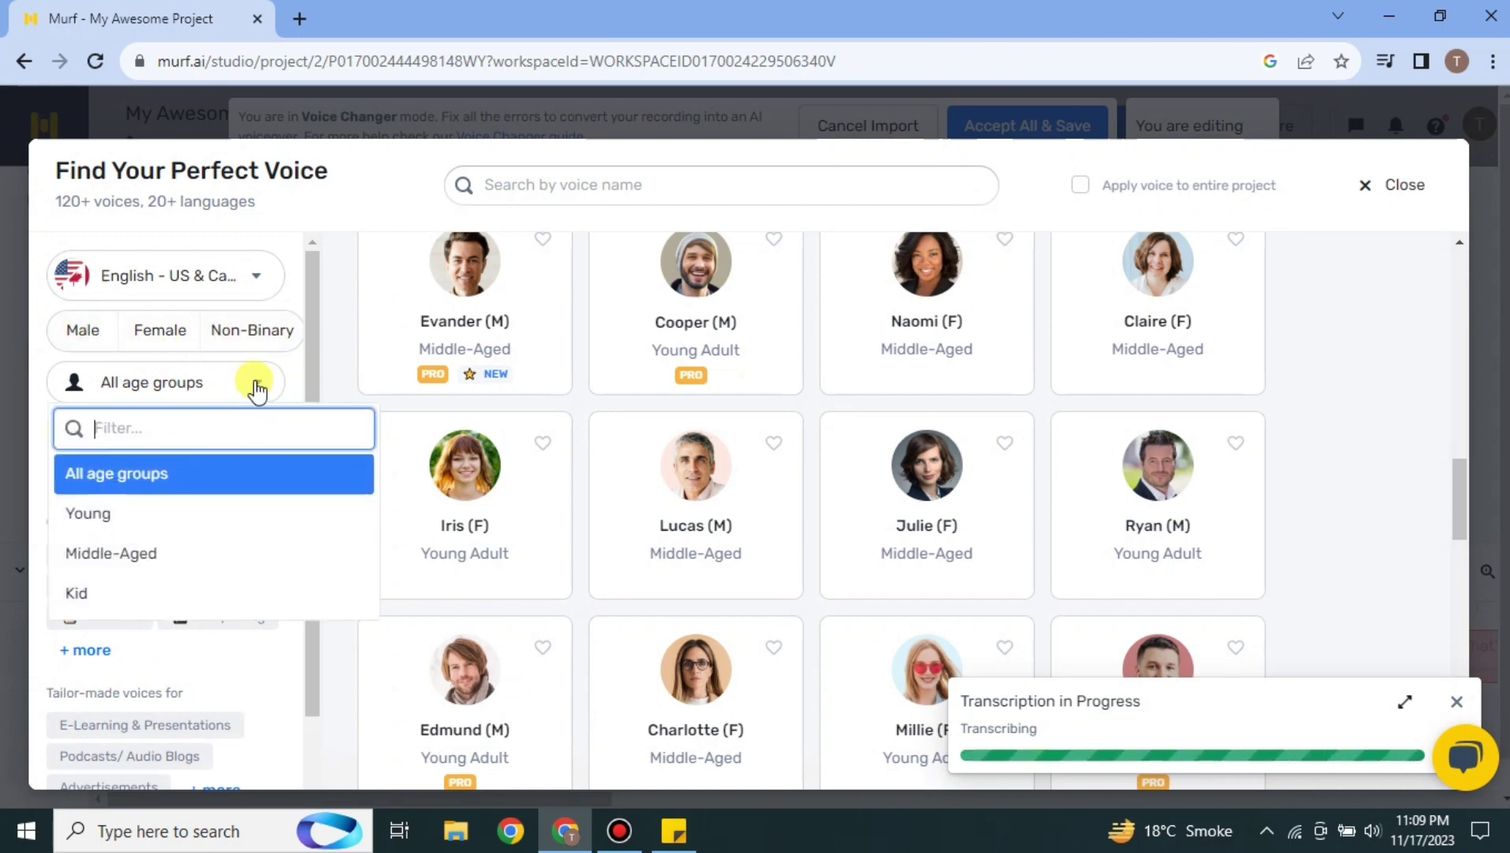
{"action": "left_click", "coordinate": [253, 385]}
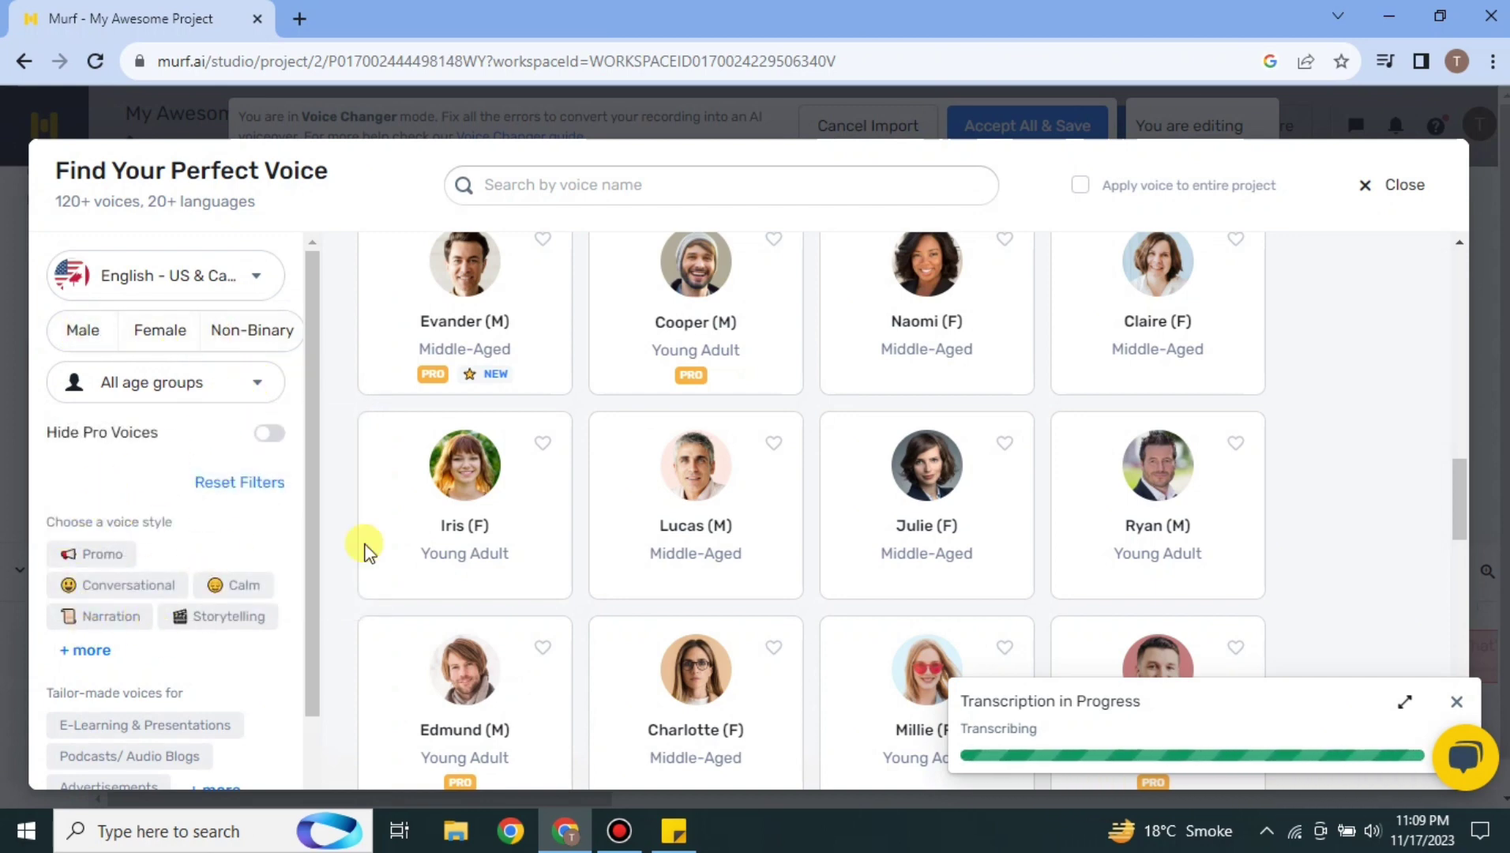
{"action": "left_click", "coordinate": [709, 491]}
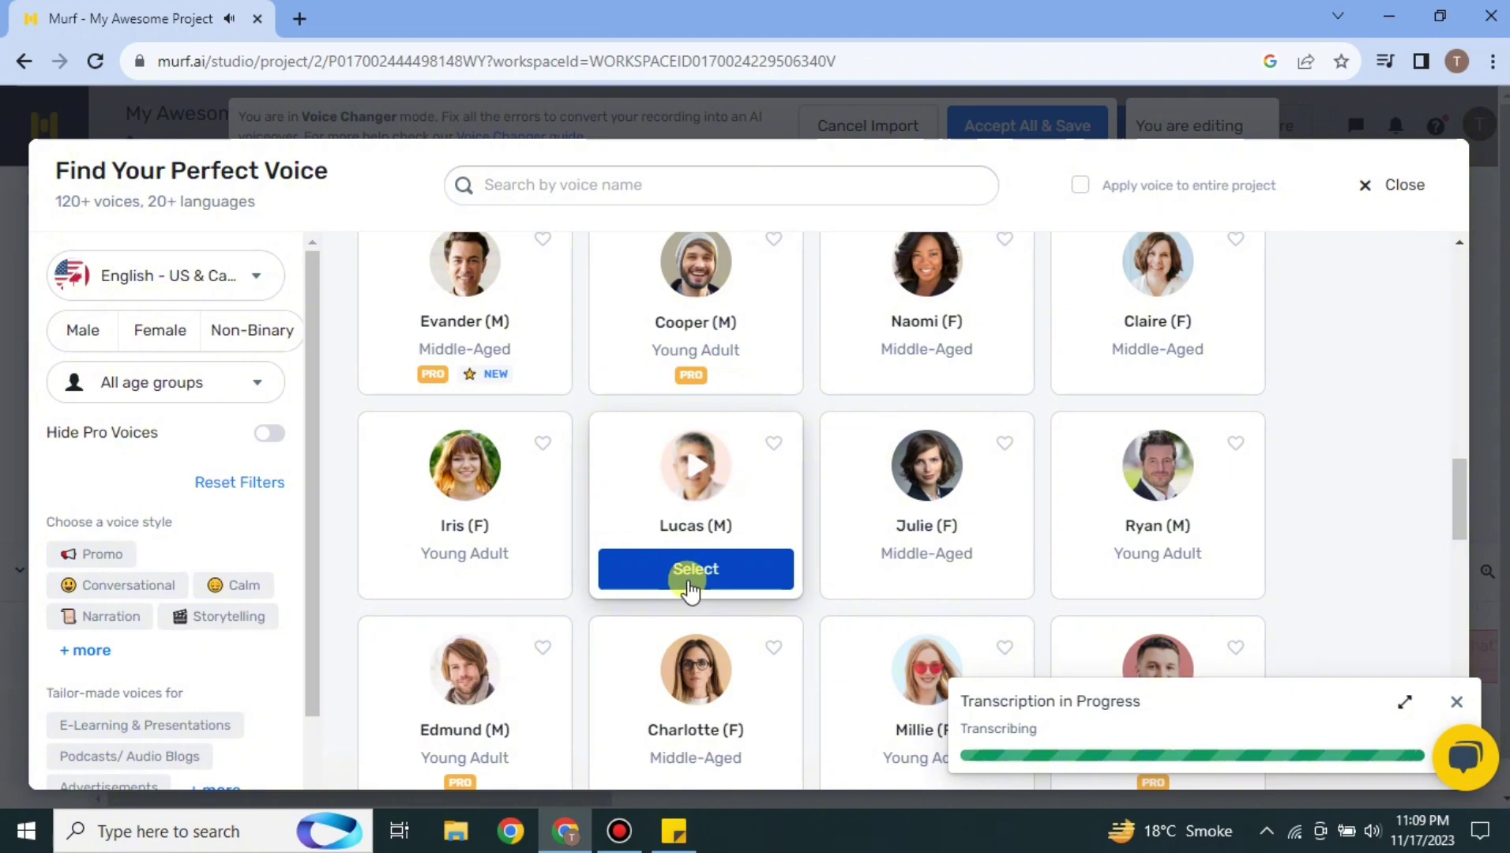
{"action": "left_click", "coordinate": [672, 582]}
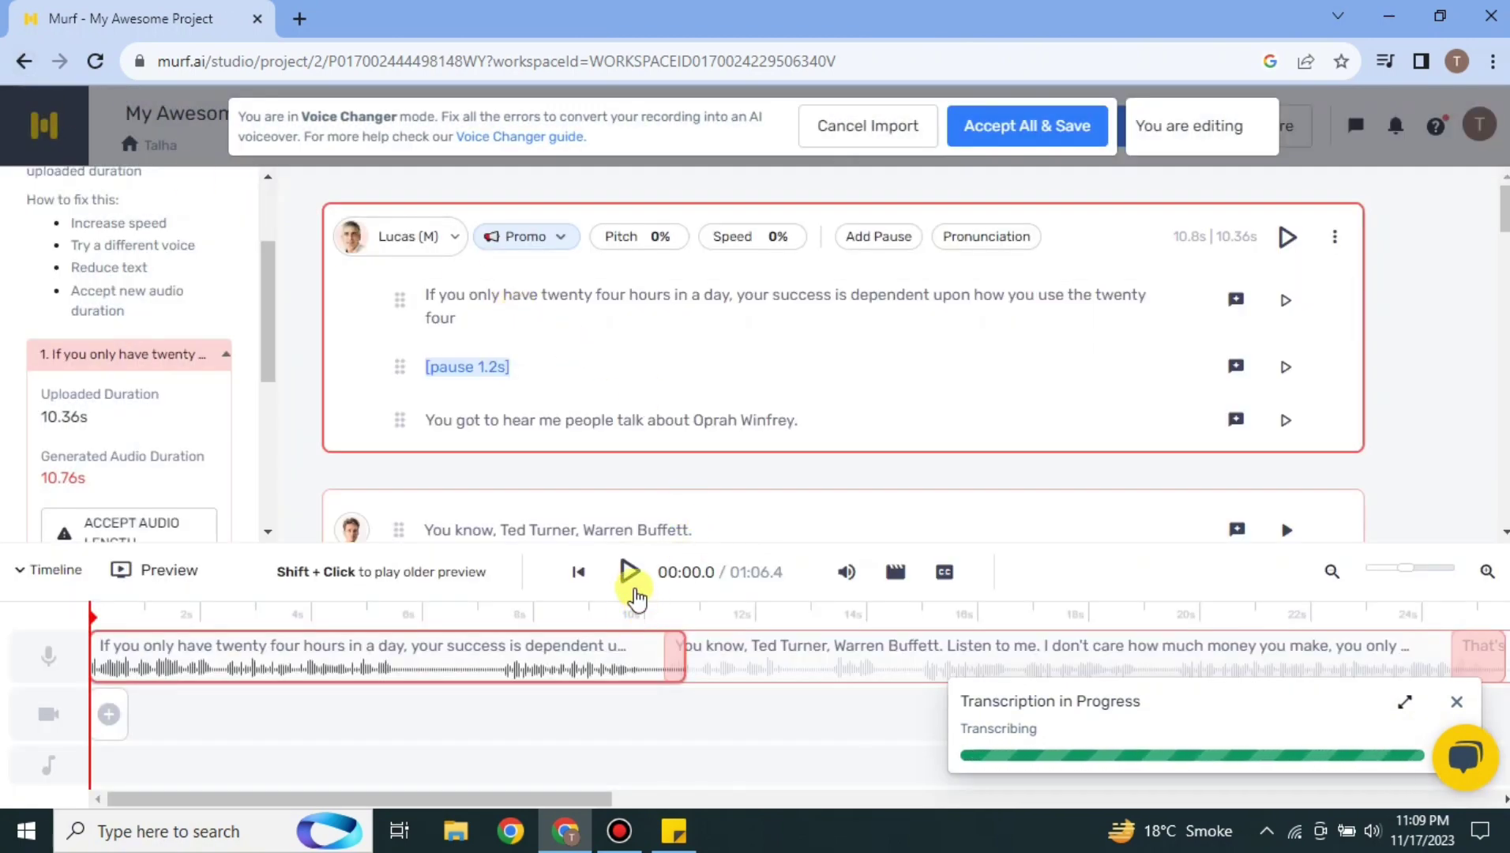
Generate the Lucas audio, play it through the first block, then select the second clip.
{"action": "left_click", "coordinate": [630, 571]}
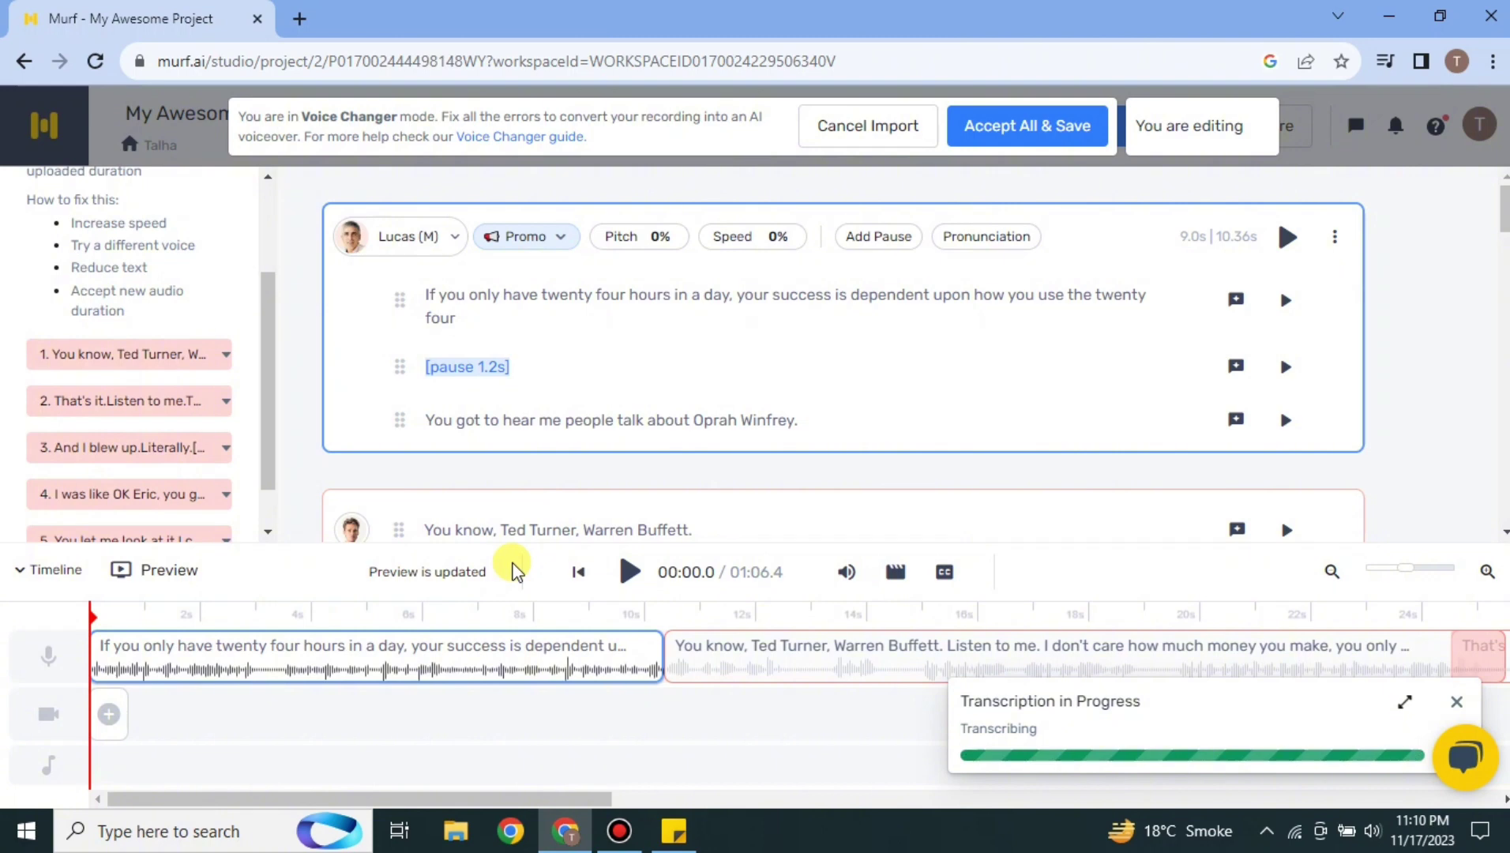
{"action": "left_click", "coordinate": [629, 571]}
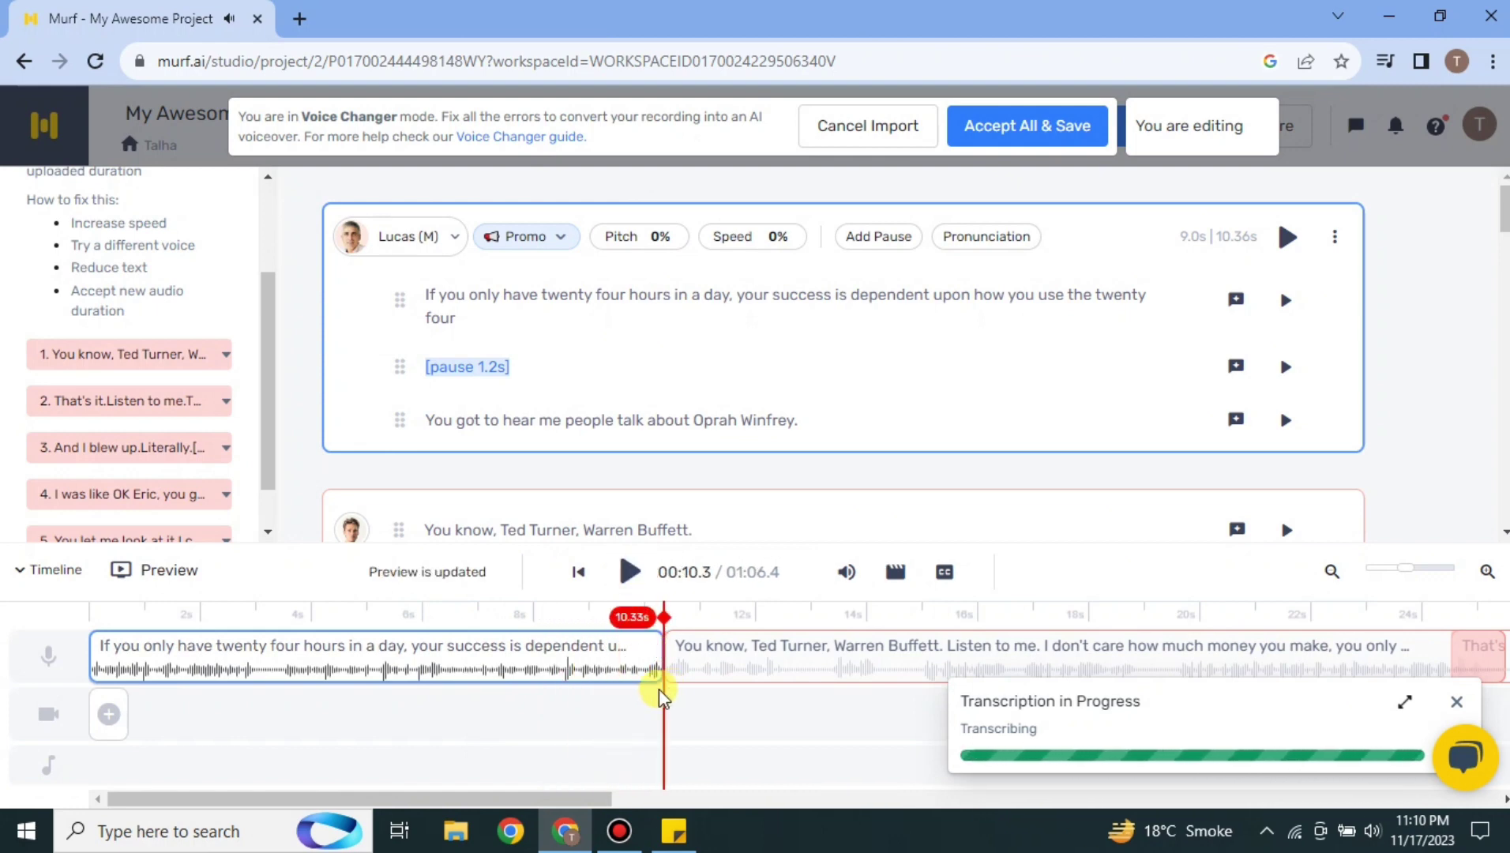
{"action": "left_click", "coordinate": [628, 586]}
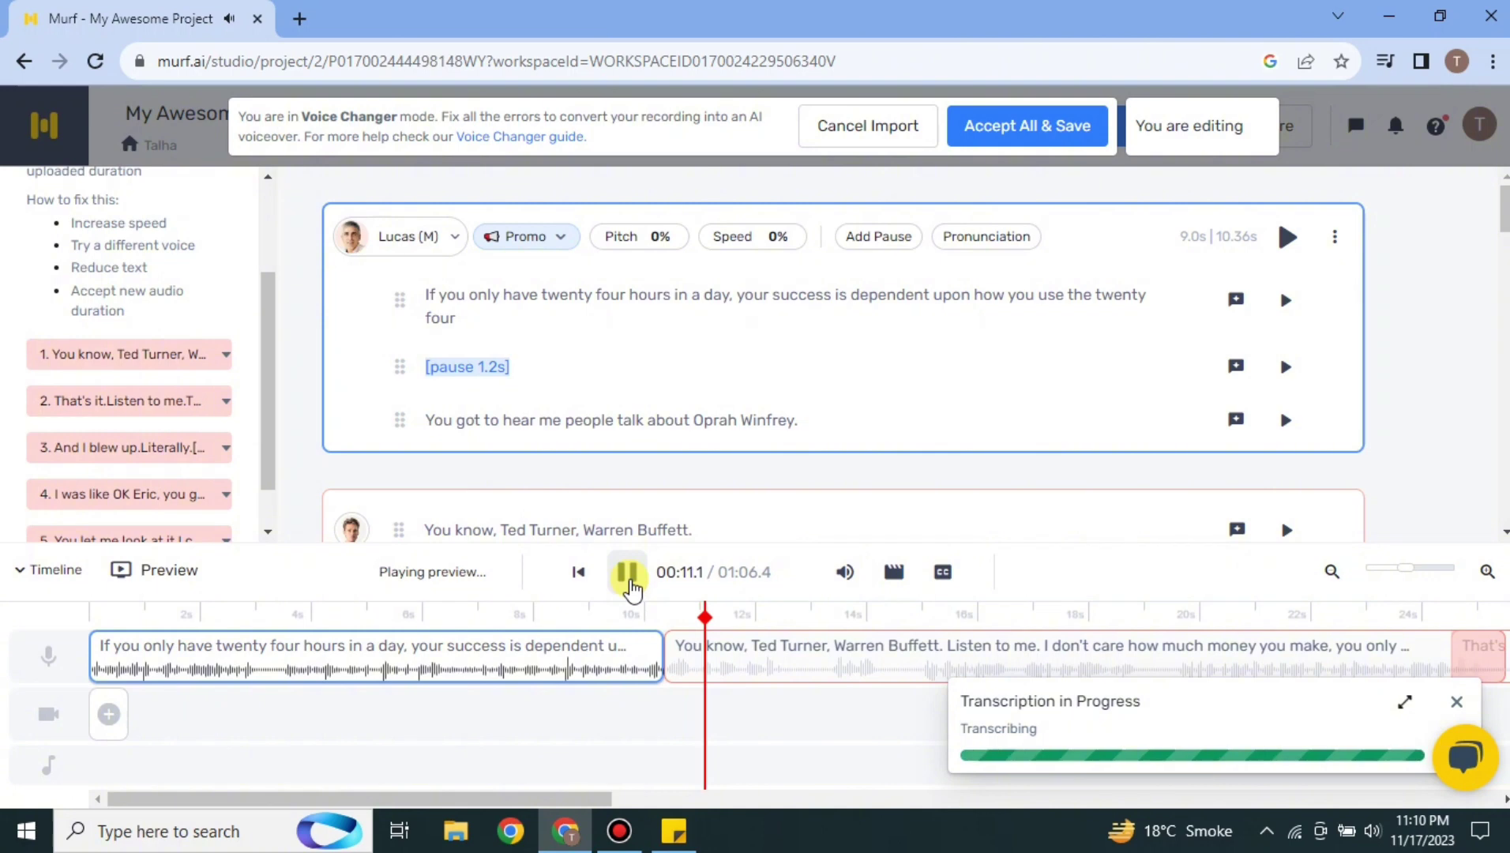
{"action": "left_click", "coordinate": [629, 582]}
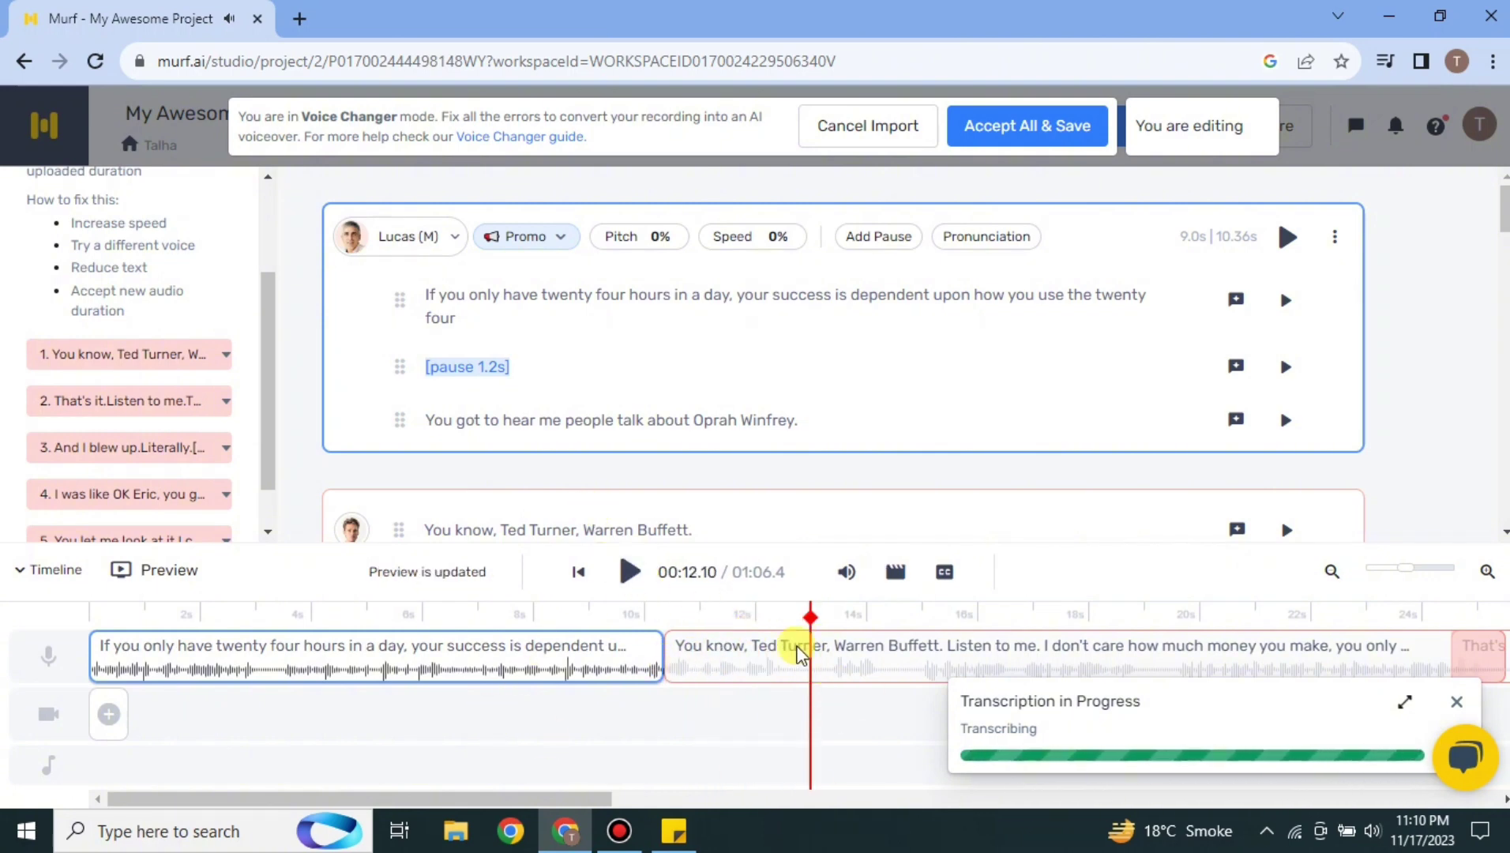
{"action": "left_click", "coordinate": [710, 659]}
Switch the second block's voice from Nate to Ethan (M).
{"action": "left_click", "coordinate": [425, 261]}
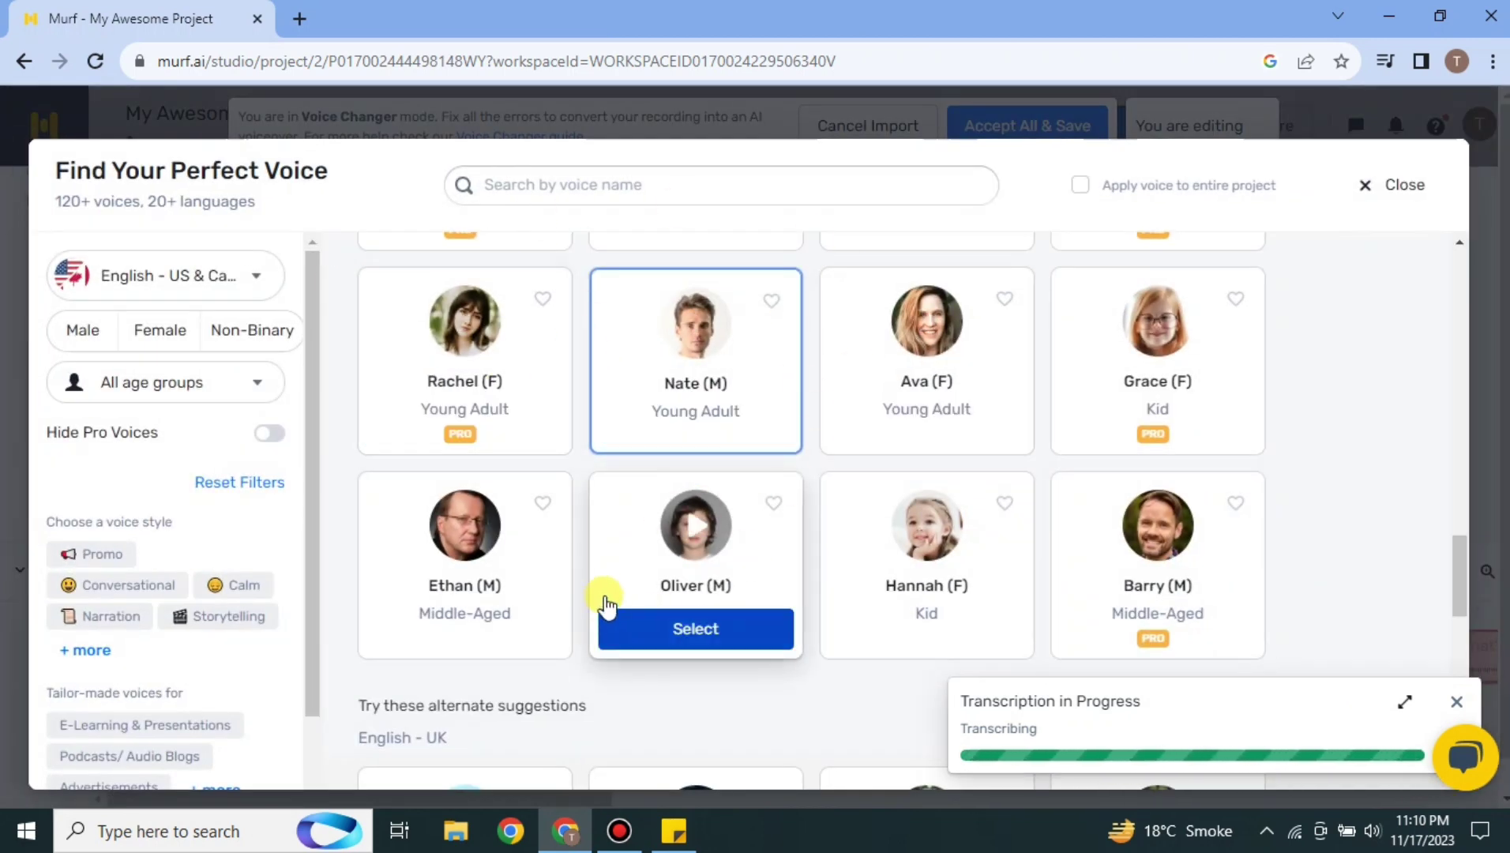
{"action": "mouse_move", "coordinate": [441, 579]}
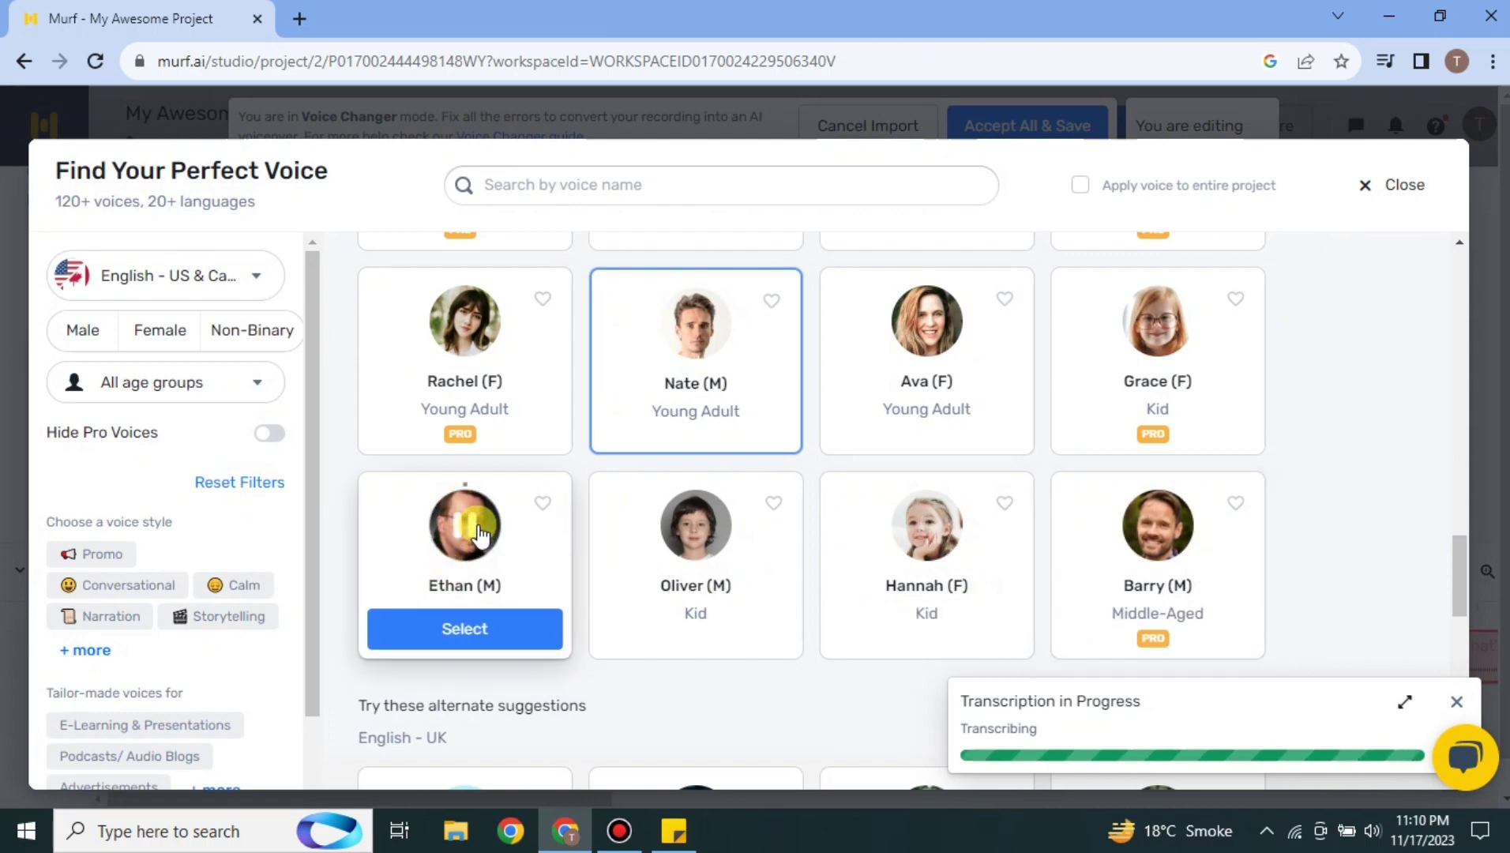
{"action": "left_click", "coordinate": [486, 625]}
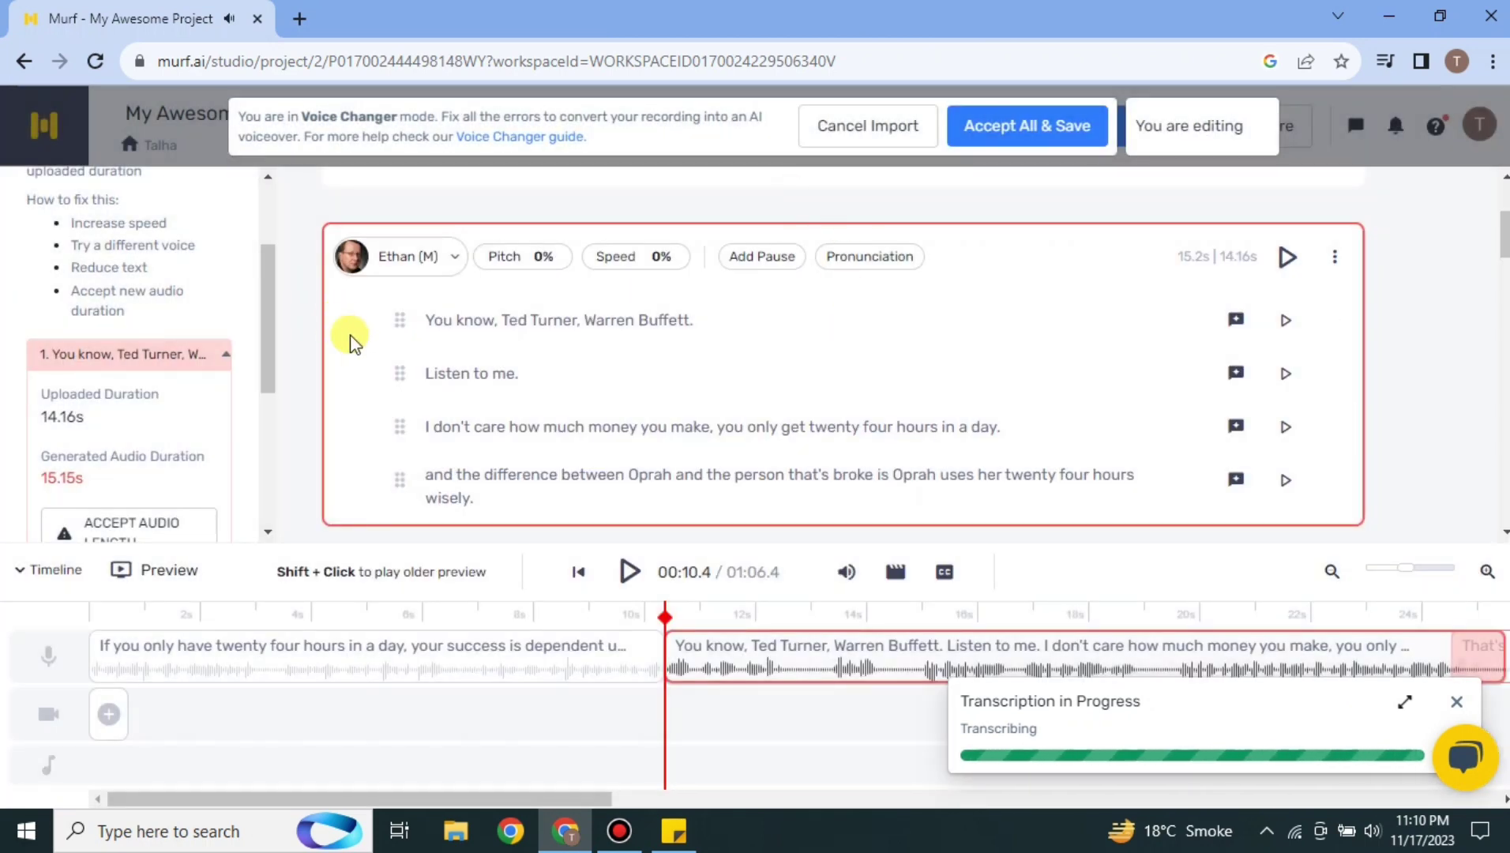
Raise the second block's pitch to +27% and speed to +14%.
{"action": "left_click", "coordinate": [544, 261]}
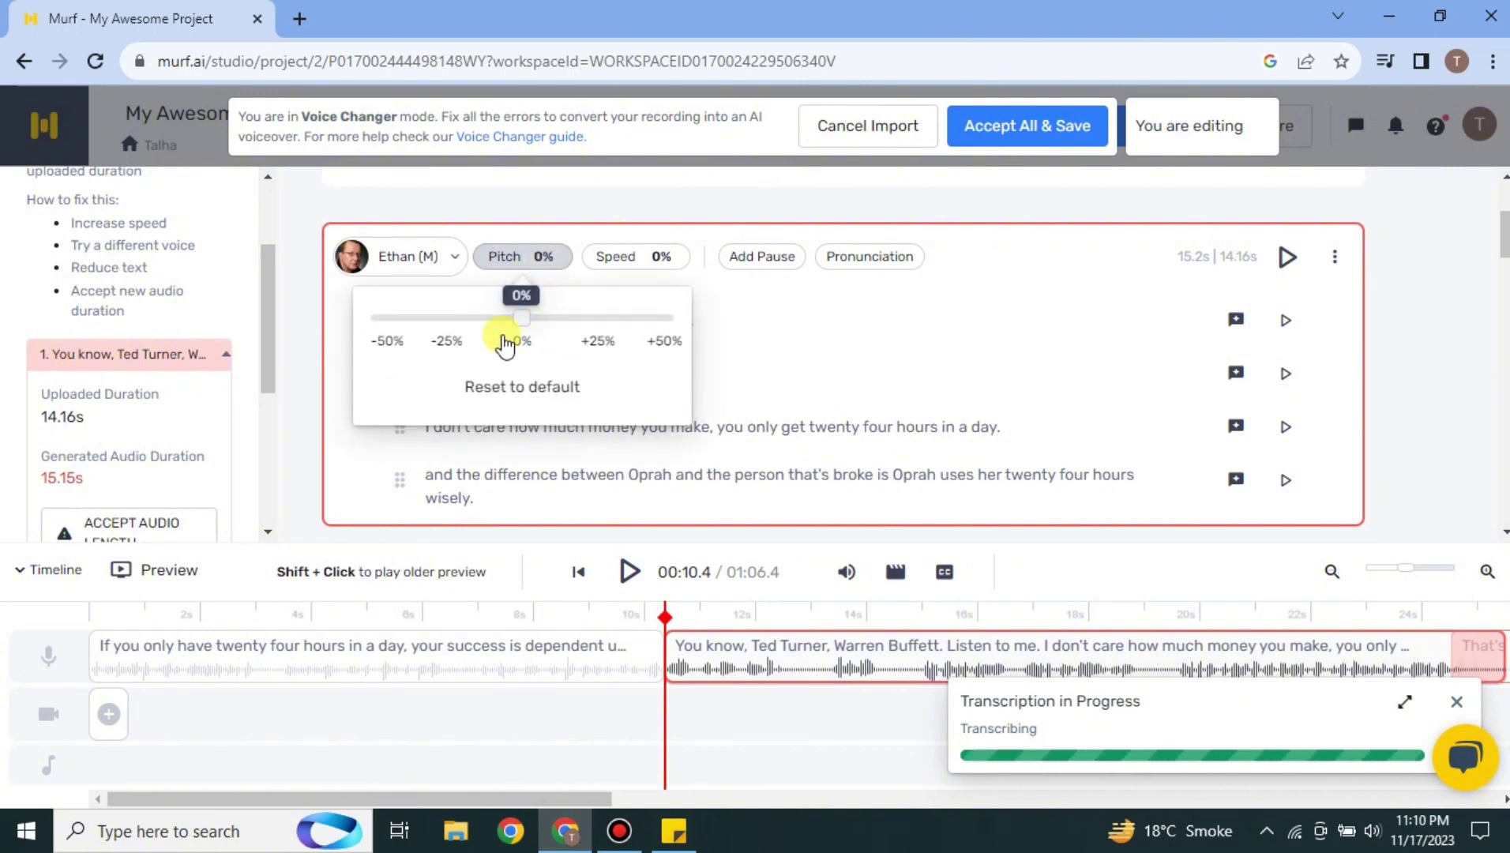
{"action": "left_click_drag", "start_coordinate": [521, 320], "coordinate": [609, 331]}
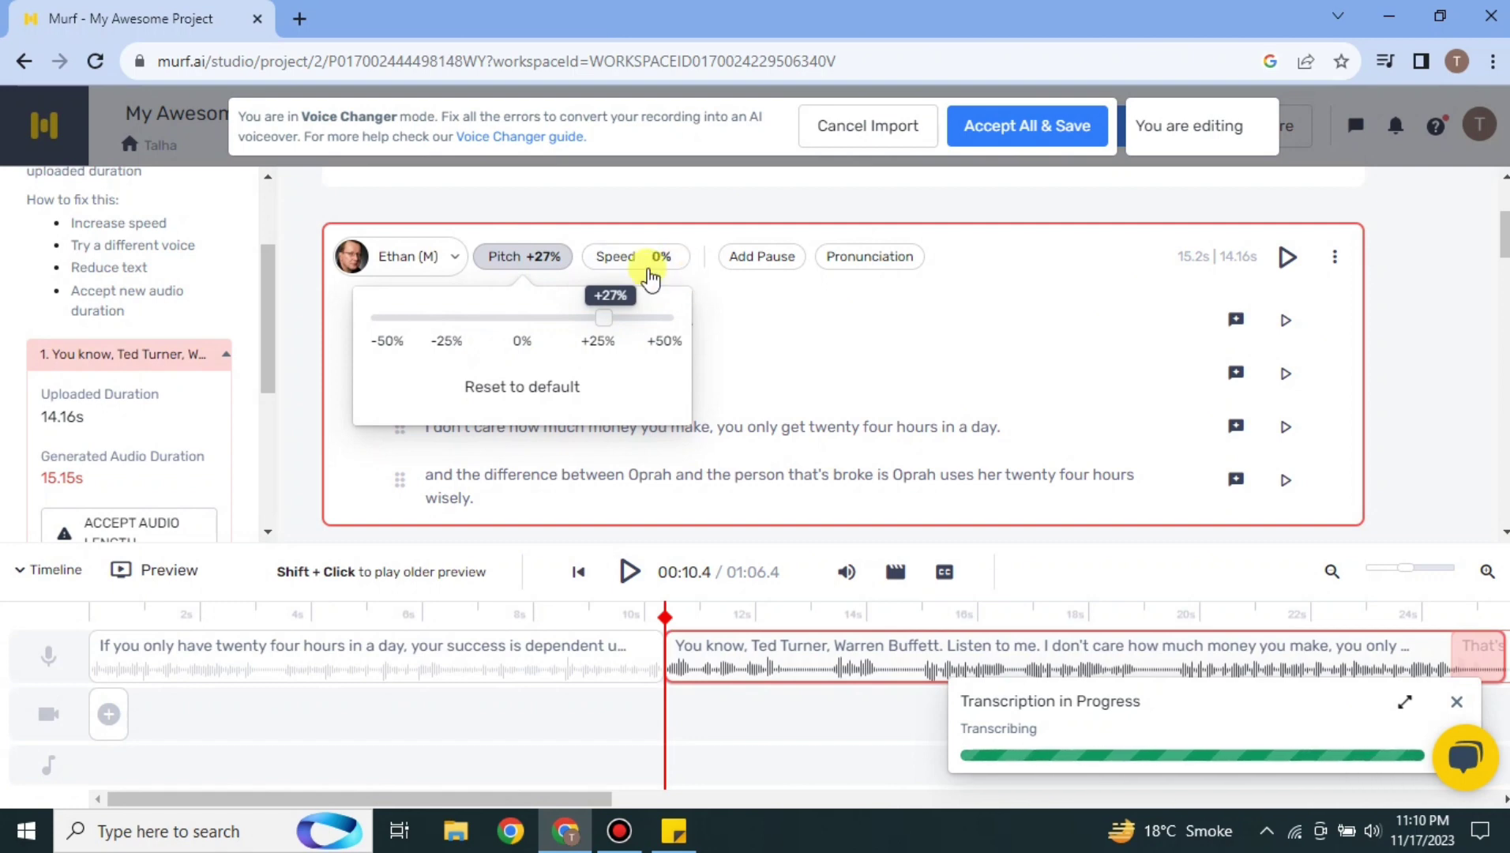
{"action": "left_click", "coordinate": [654, 268]}
{"action": "left_click_drag", "start_coordinate": [647, 316], "coordinate": [668, 316]}
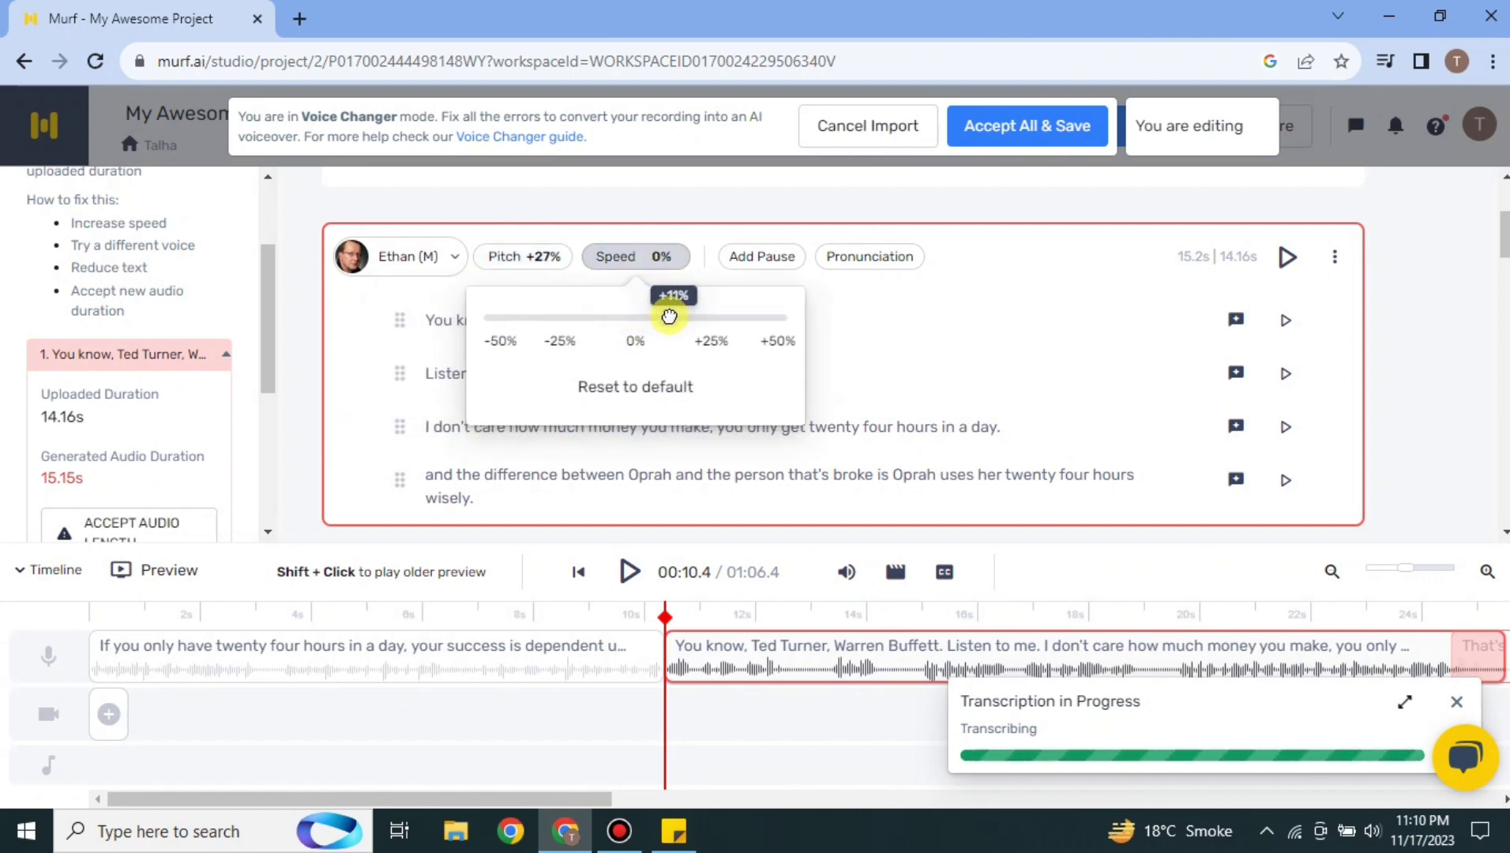
{"action": "left_click", "coordinate": [872, 313]}
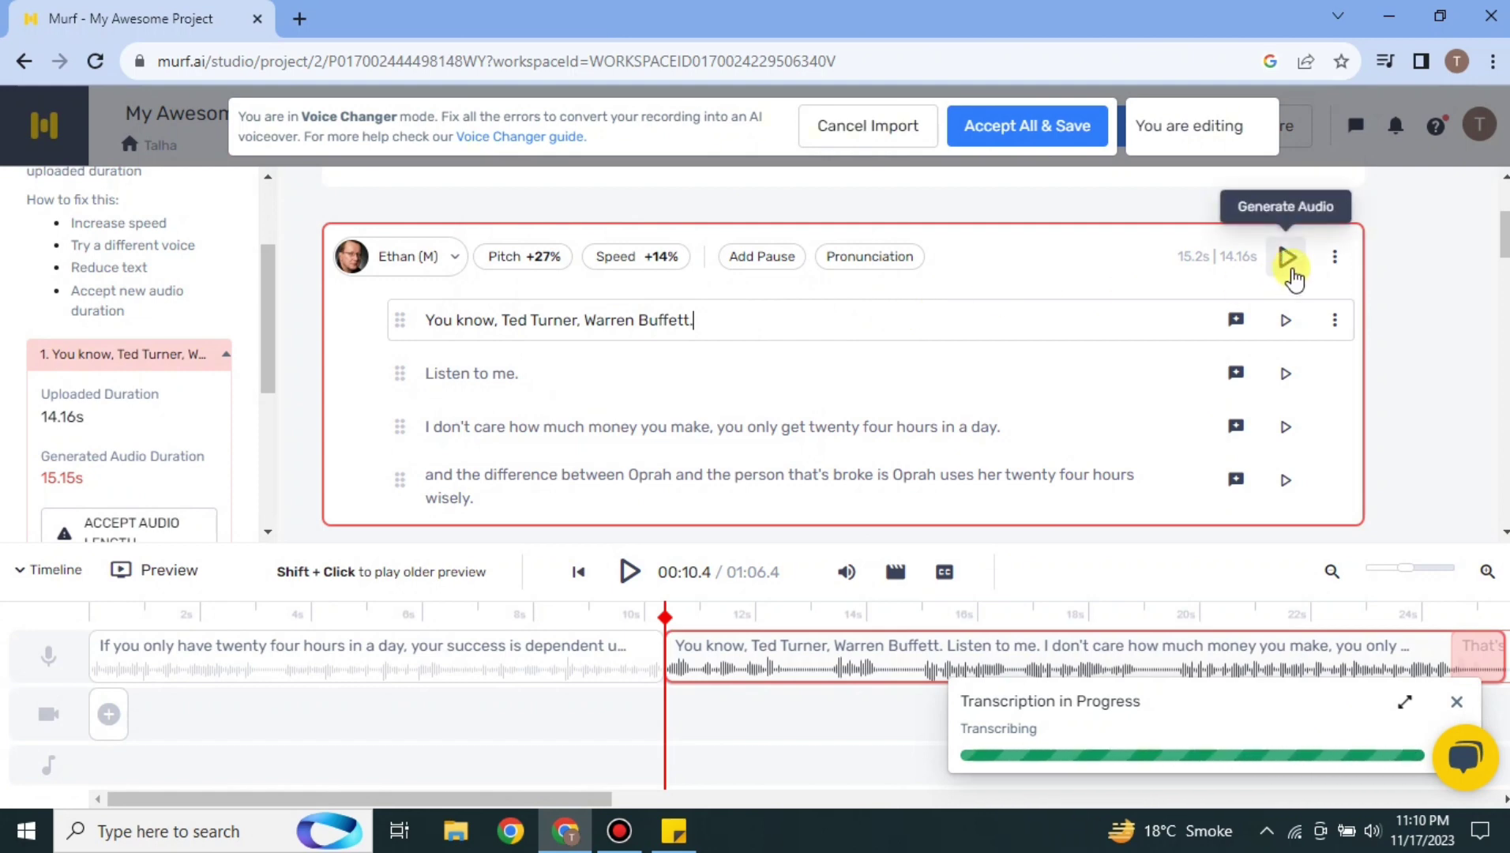
Regenerate and preview Ethan's audio, close the transcription panel, and scroll the timeline right.
{"action": "left_click", "coordinate": [629, 571]}
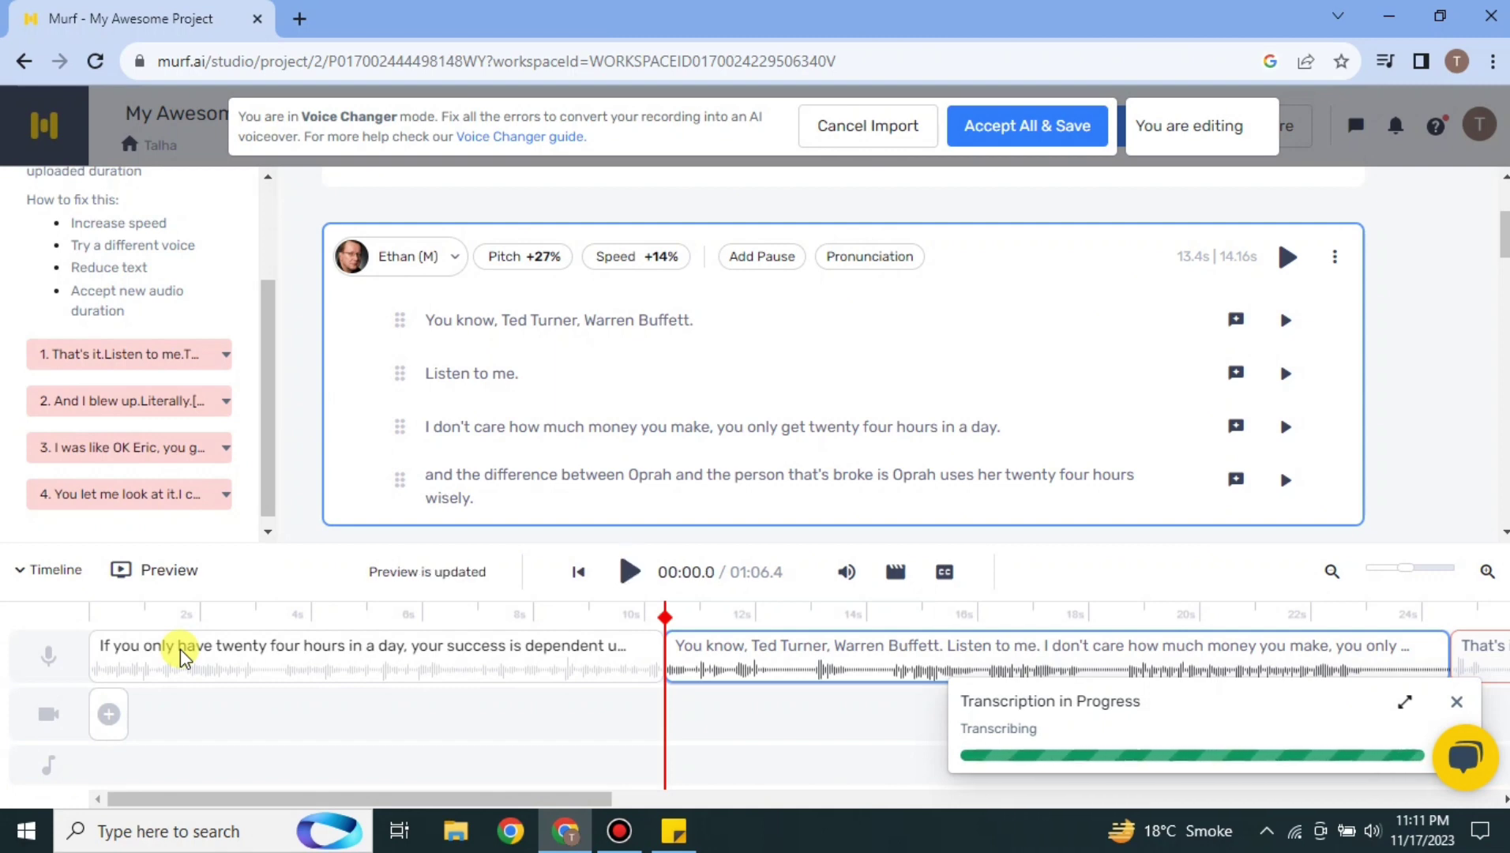
{"action": "left_click", "coordinate": [629, 570]}
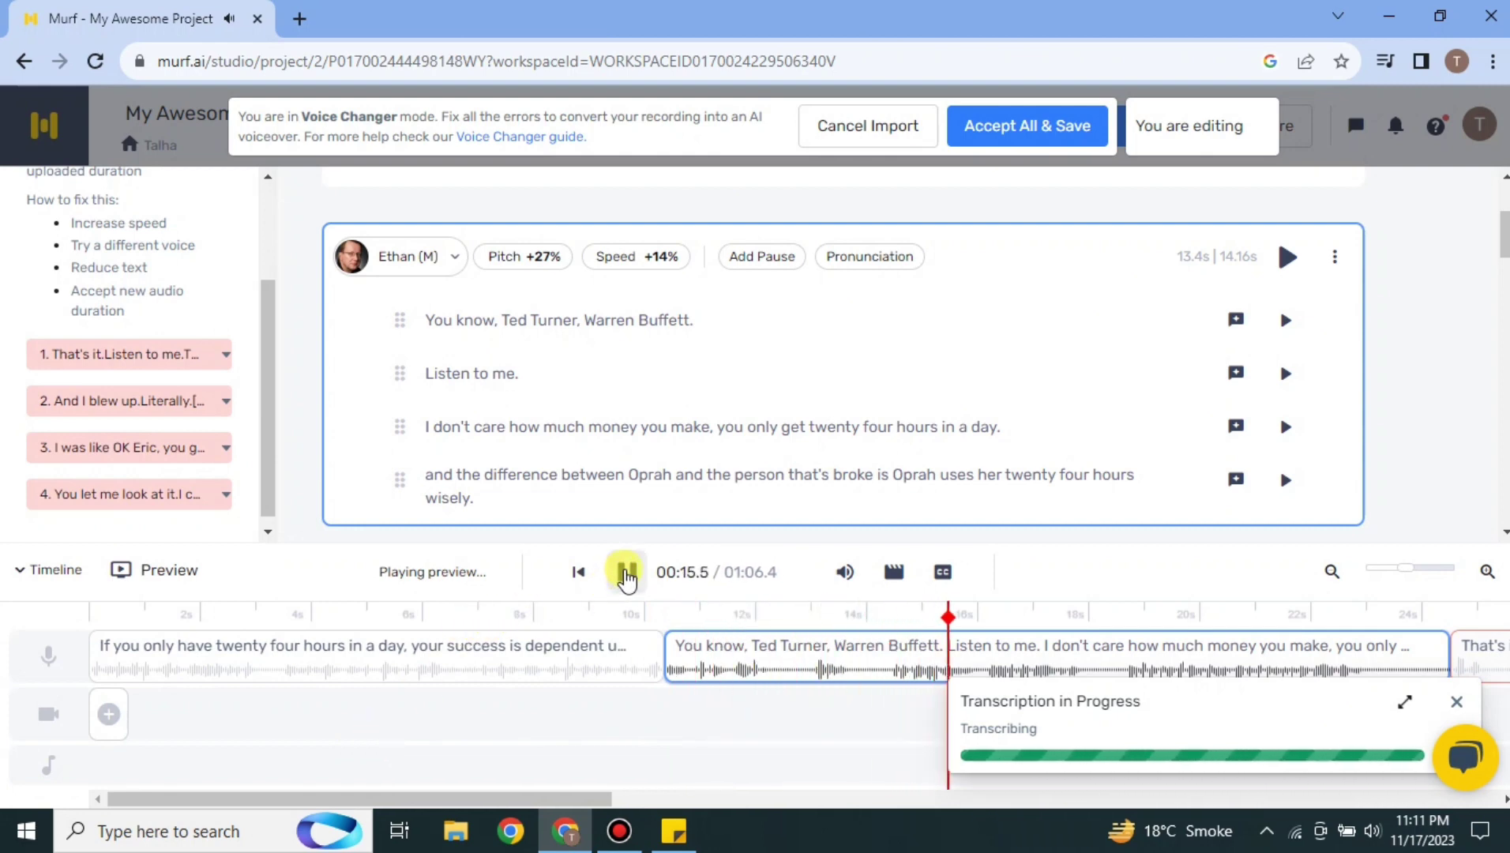
{"action": "left_click", "coordinate": [626, 572]}
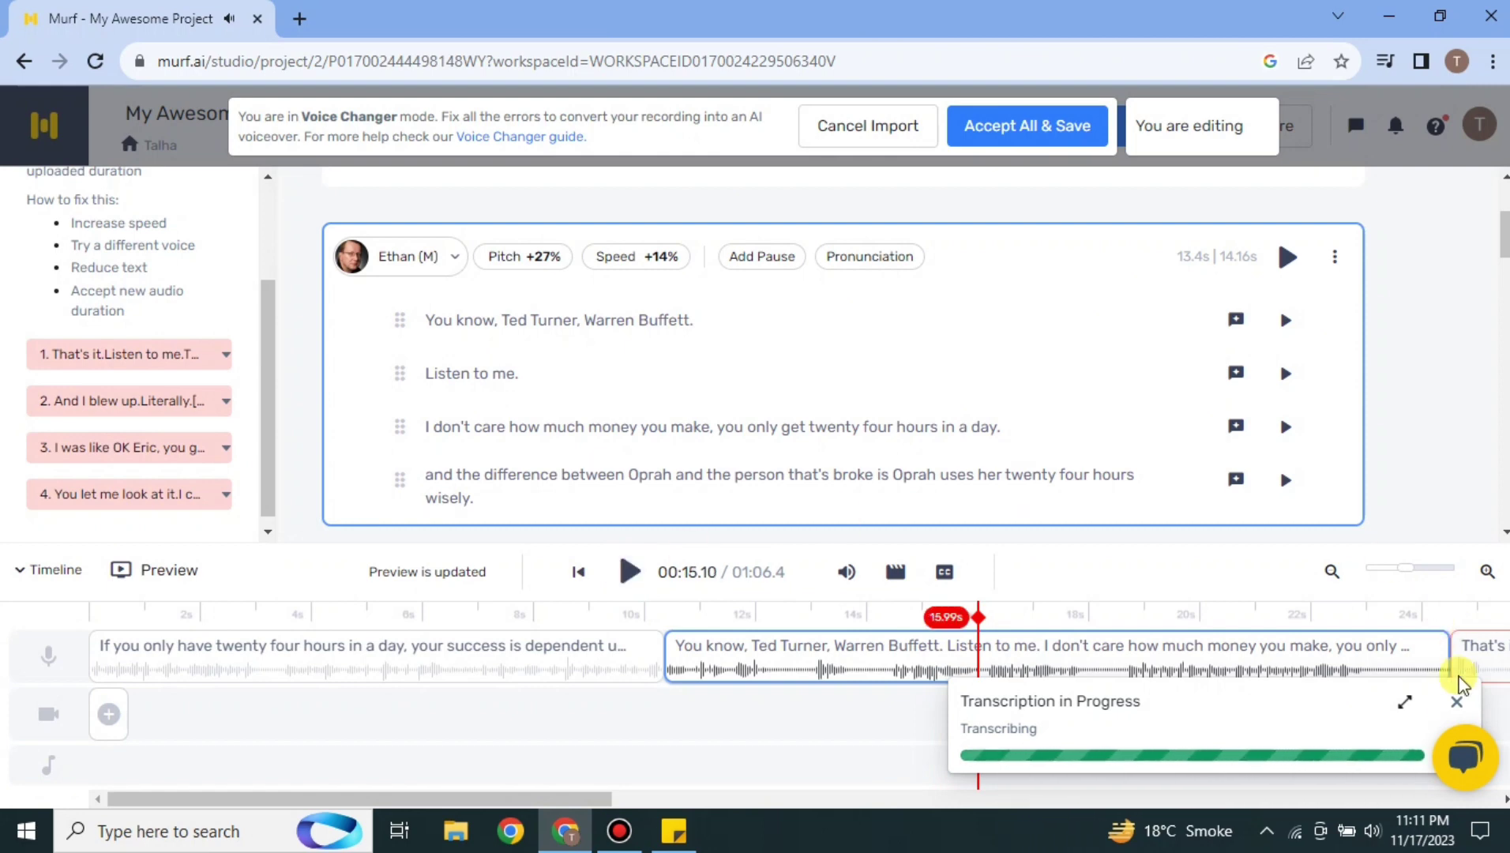
{"action": "left_click", "coordinate": [1457, 705]}
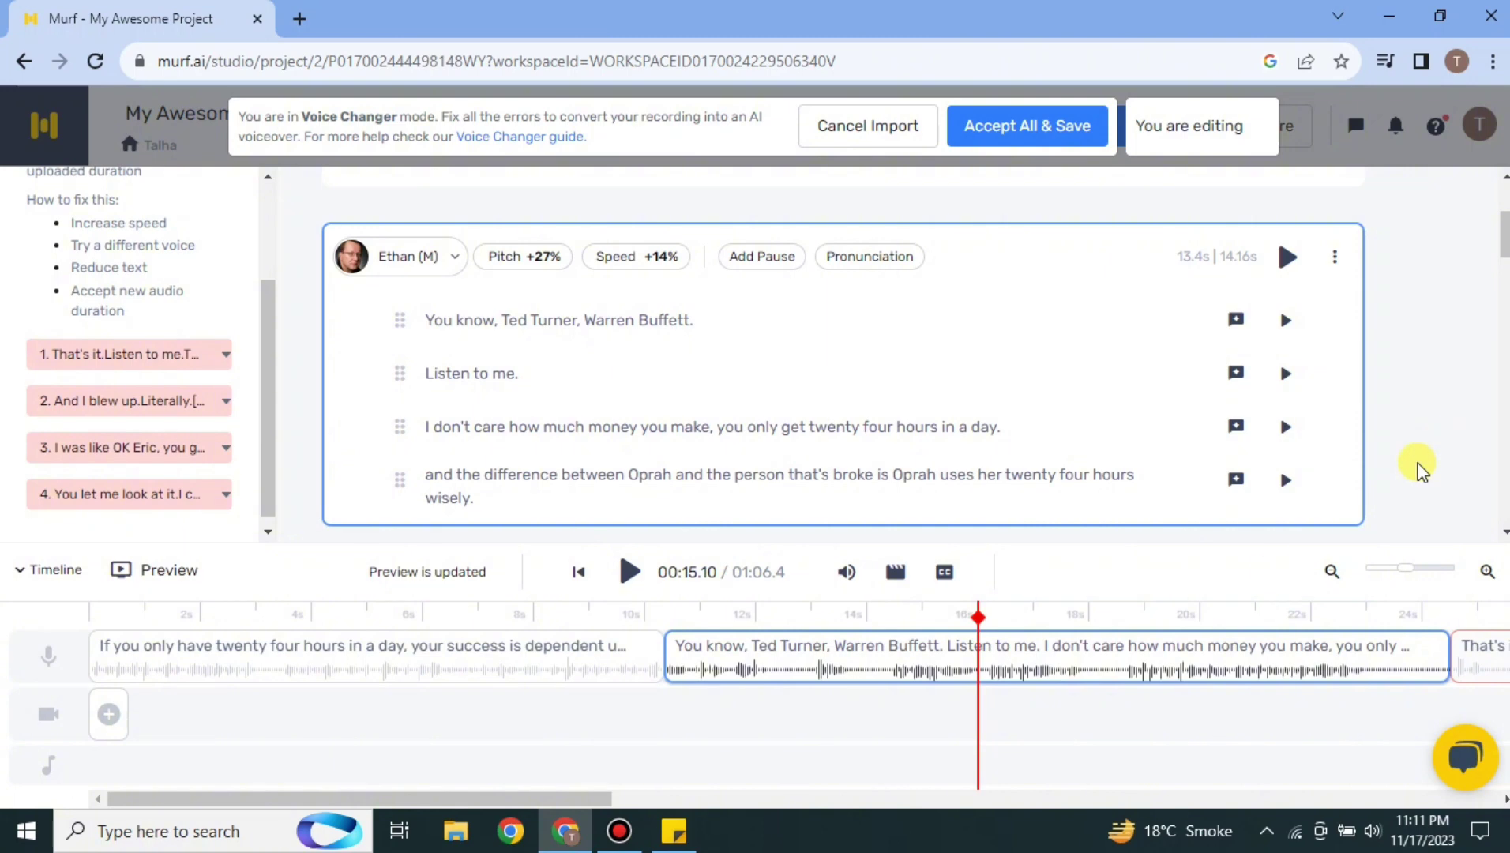
{"action": "left_click_drag", "start_coordinate": [579, 802], "coordinate": [1369, 825]}
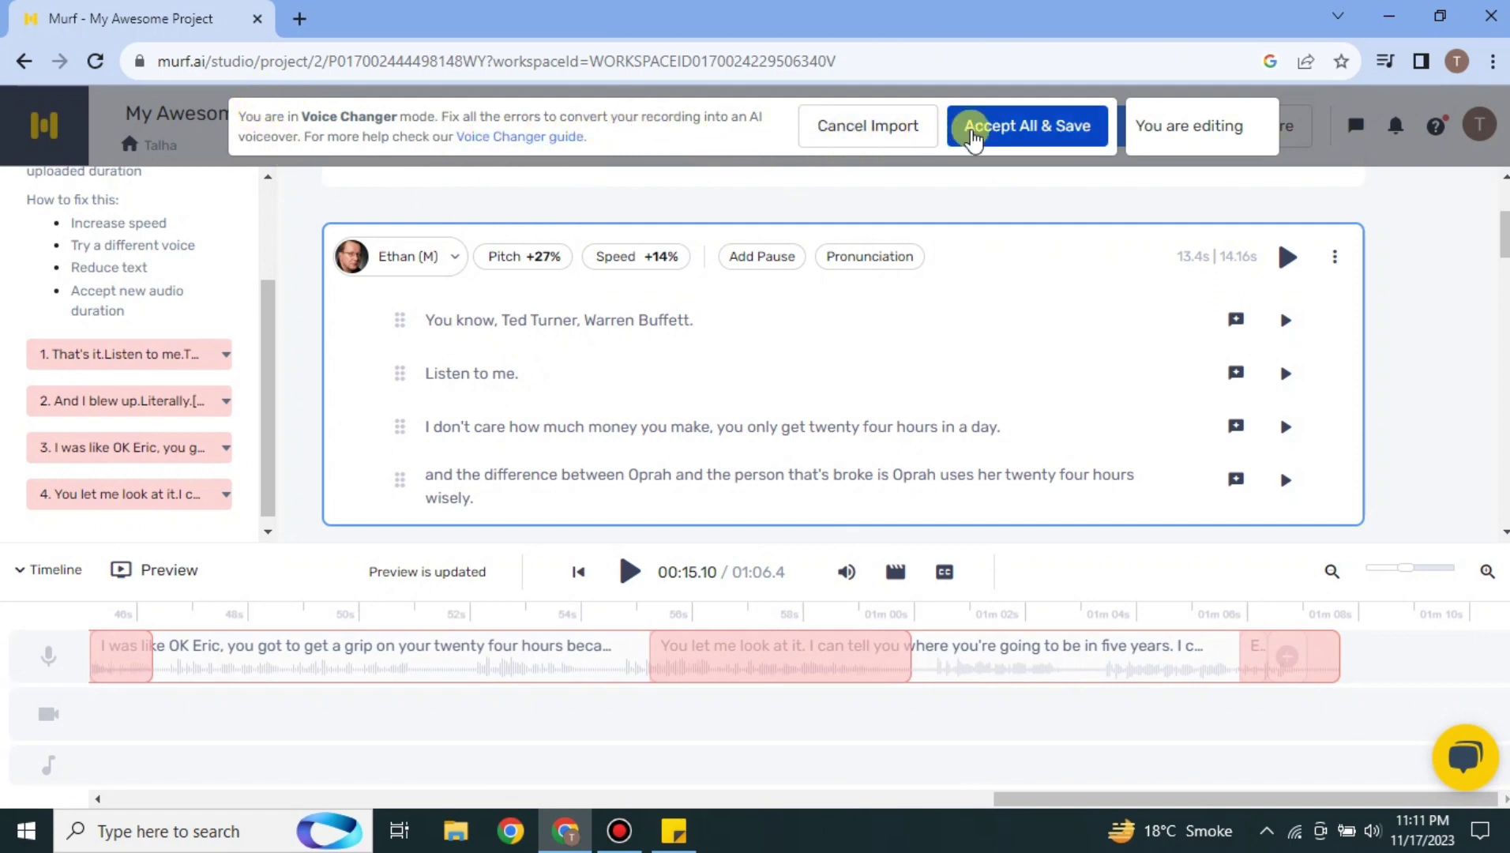
Cancel Accept All & Save, then place the cursor in the 'Listen to me.' line.
{"action": "left_click", "coordinate": [997, 139]}
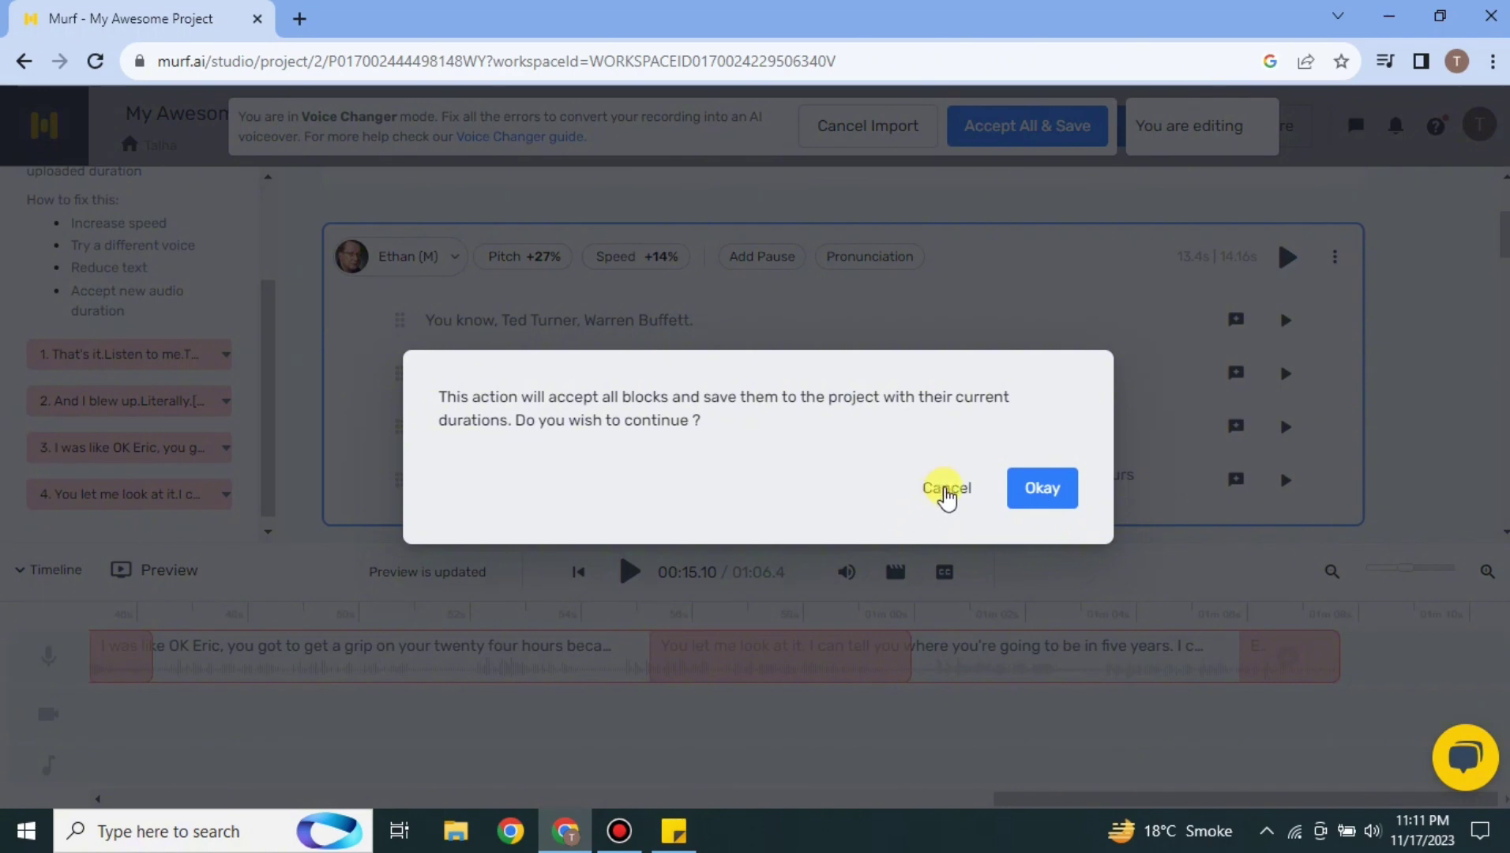
{"action": "left_click", "coordinate": [946, 491]}
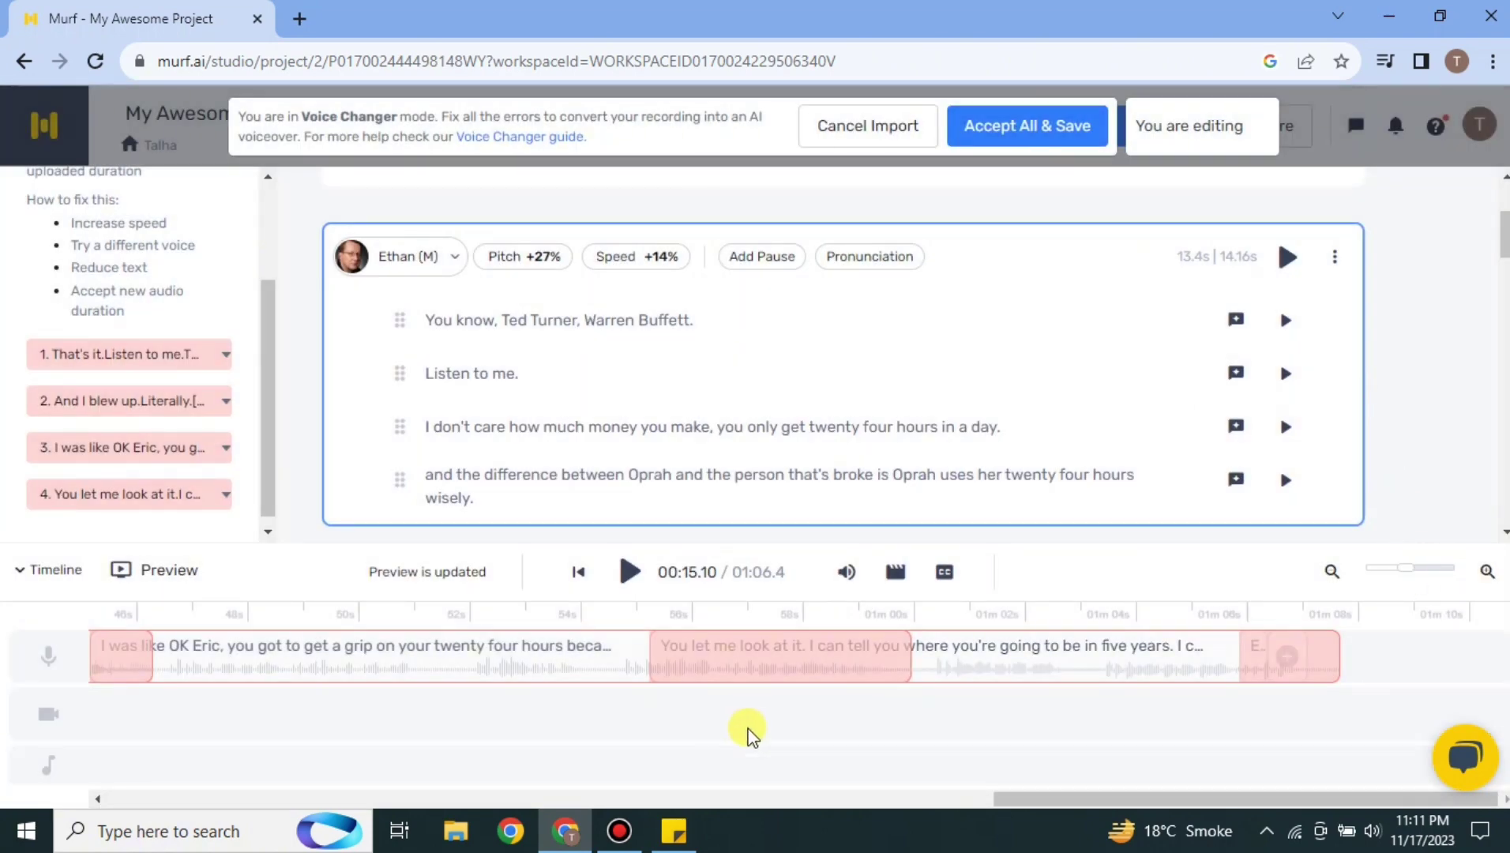
{"action": "scroll", "coordinate": [675, 473], "scroll_direction": "down", "scroll_amount": 2}
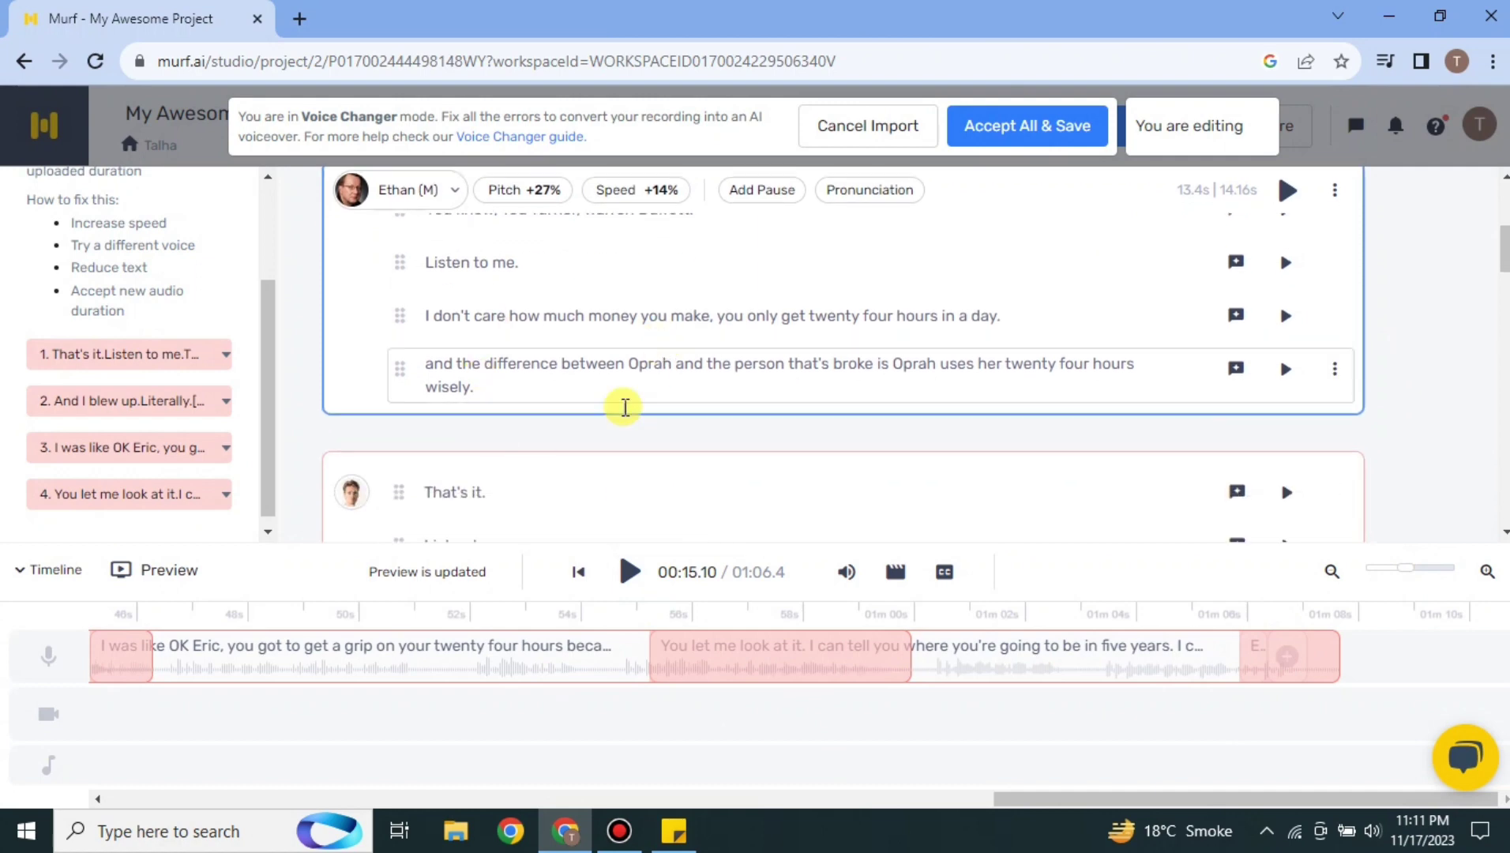
{"action": "scroll", "coordinate": [650, 373], "scroll_direction": "up", "scroll_amount": 2}
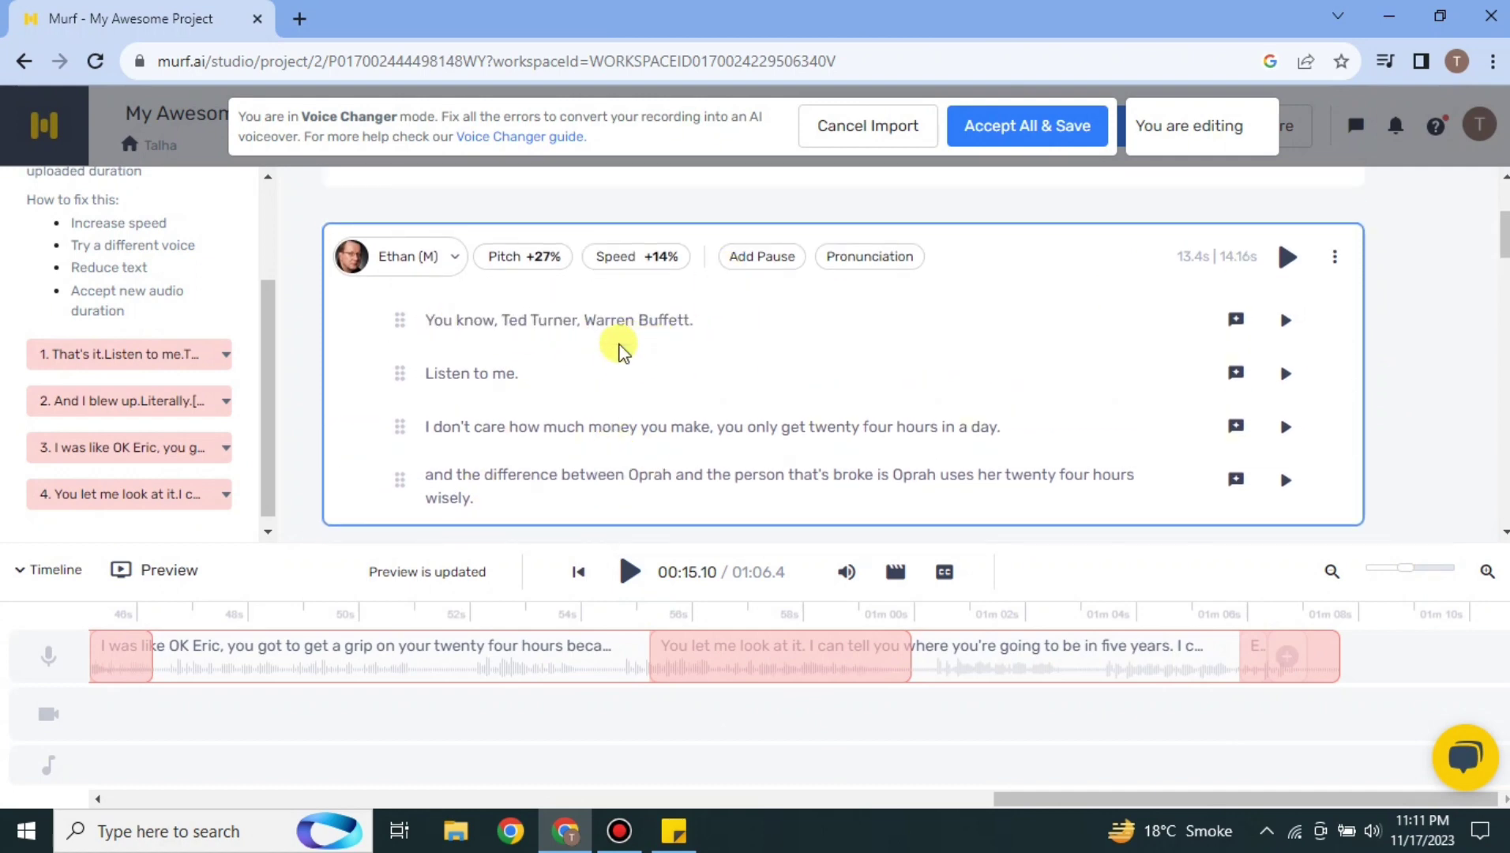
{"action": "left_click", "coordinate": [728, 326]}
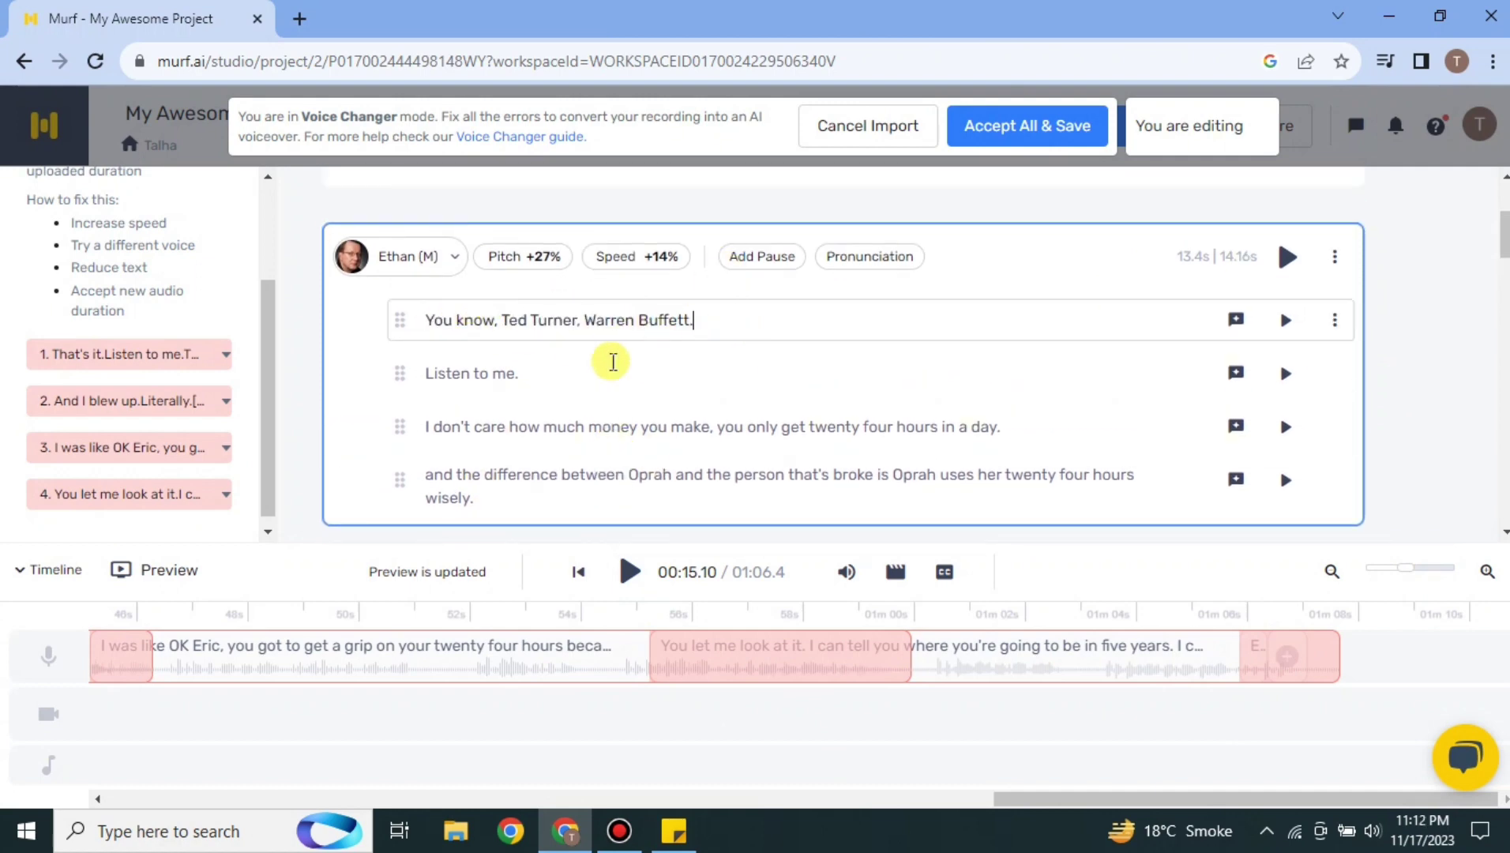
{"action": "left_click", "coordinate": [521, 375]}
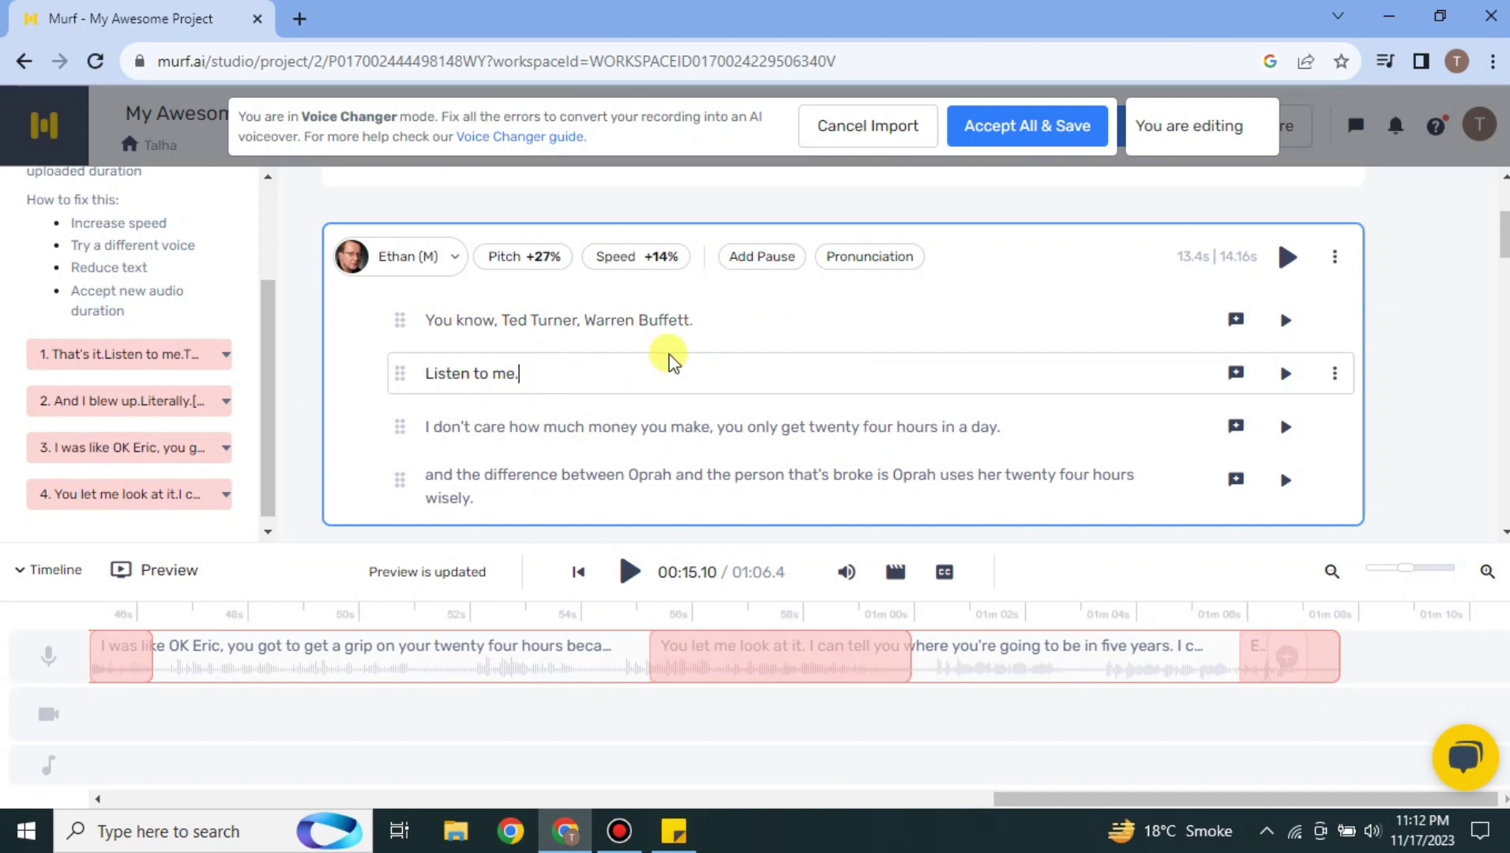